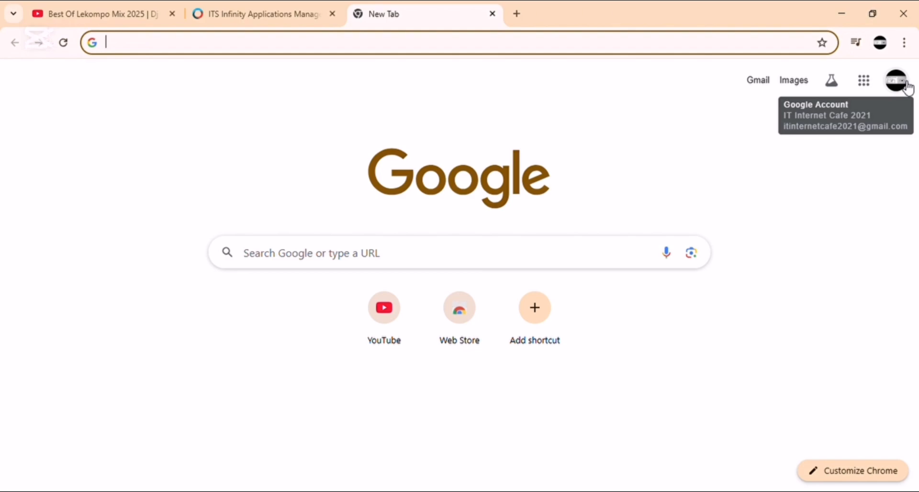
# Step: Search Google for 'tut' and open the Tshwane University of Technology website
pyautogui.write('tut')
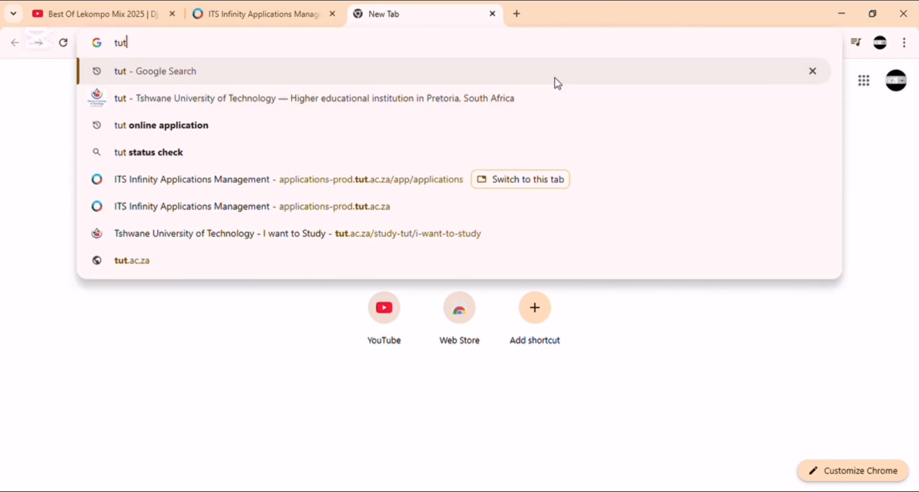
pyautogui.click(158, 105)
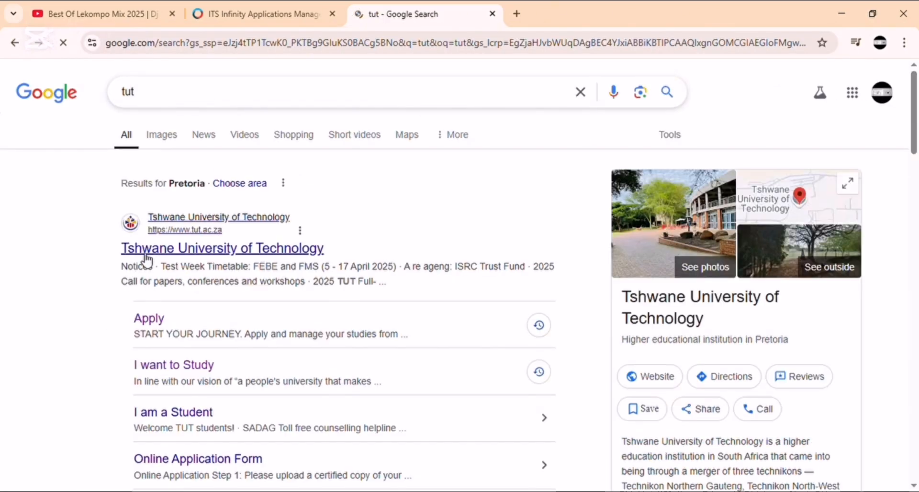
pyautogui.click(175, 253)
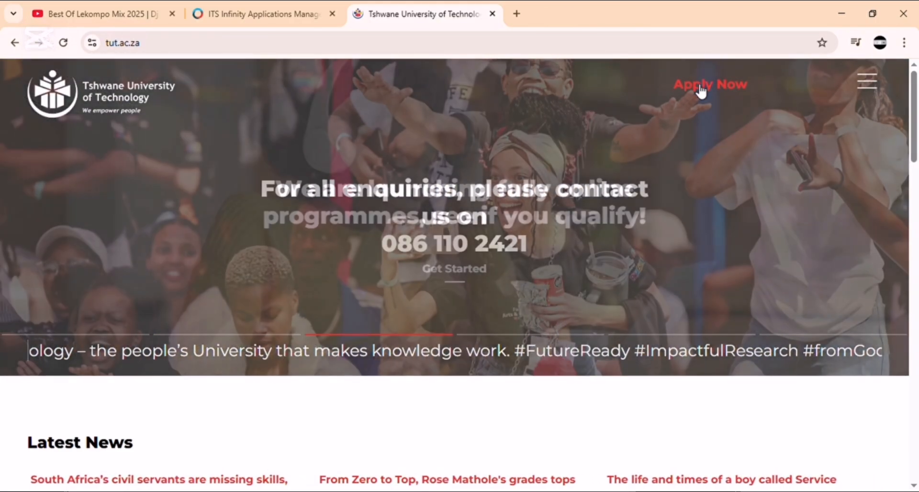
# Step: Launch the online application portal via Apply Now on the tut.ac.za homepage
pyautogui.click(699, 86)
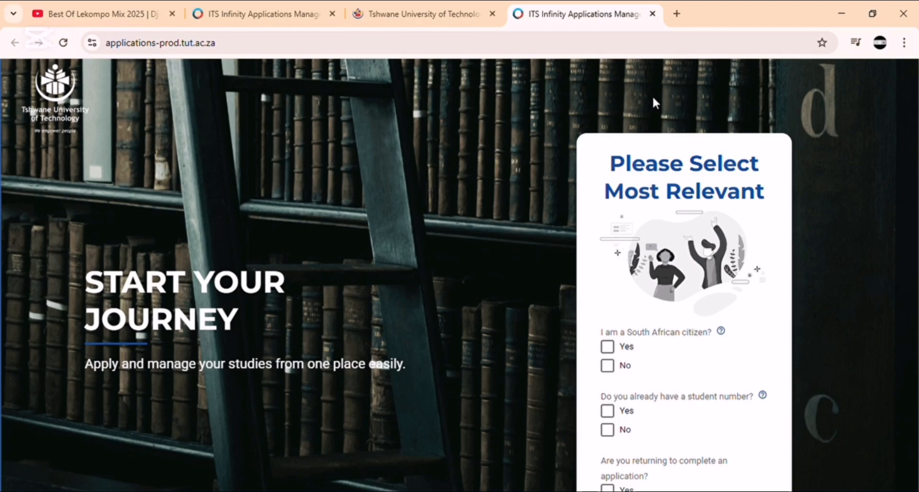
# Step: Answer the screening questions: South African citizen Yes, have a student number Yes, returning No
pyautogui.scroll(-2, 652, 184)
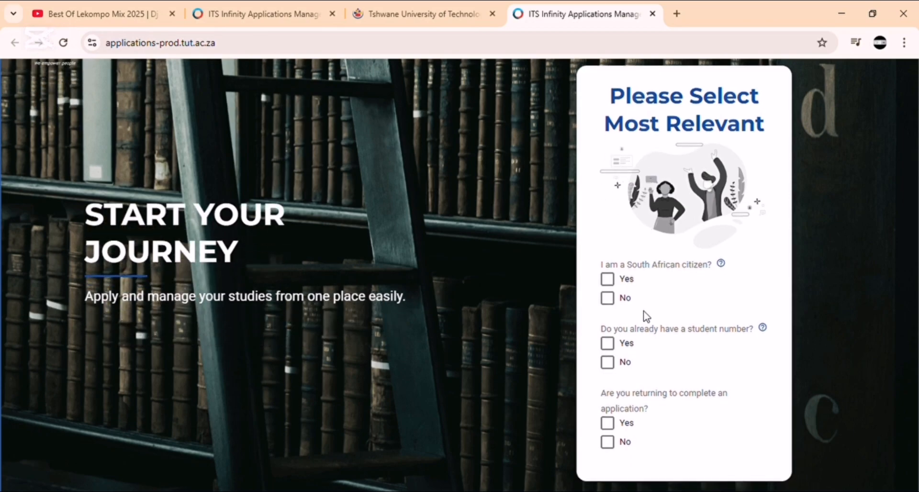
pyautogui.click(614, 284)
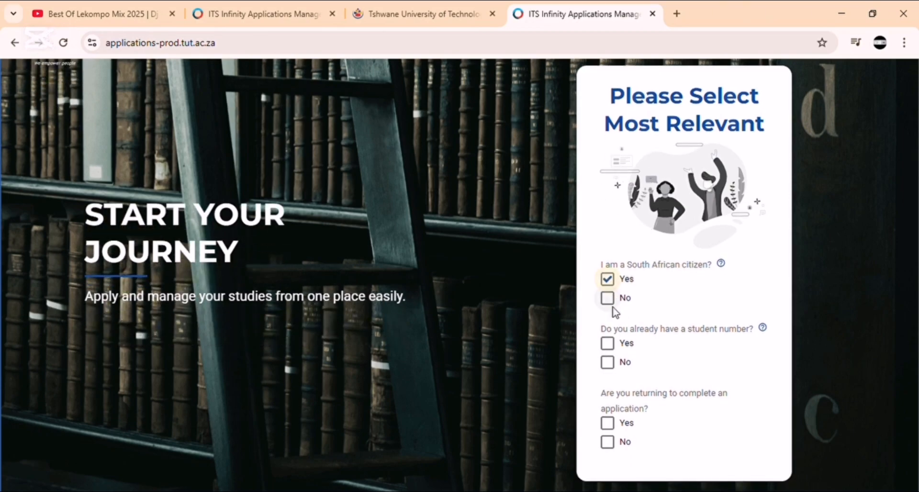
pyautogui.click(609, 348)
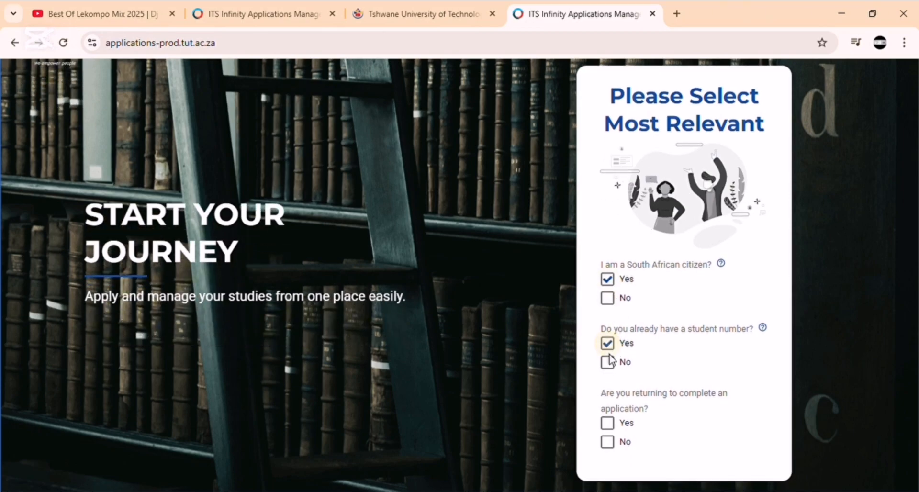
pyautogui.click(614, 441)
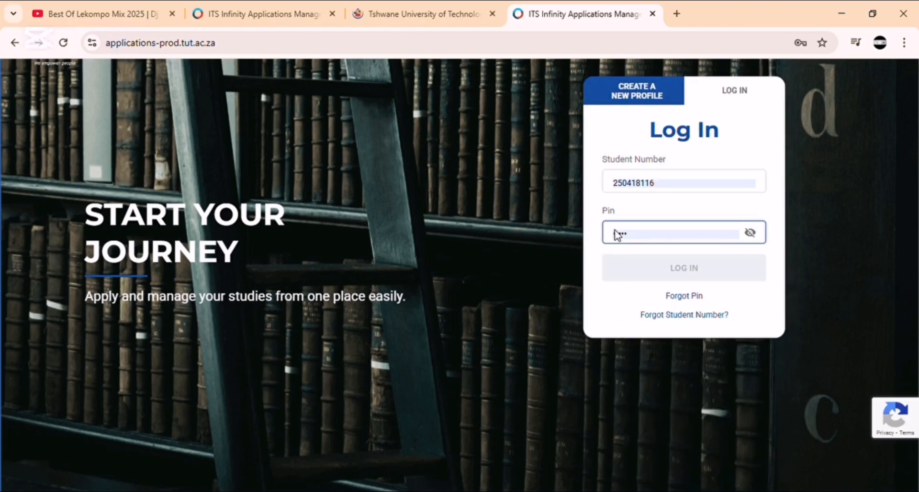
# Step: Log in with the autofilled student number and PIN
pyautogui.click(675, 181)
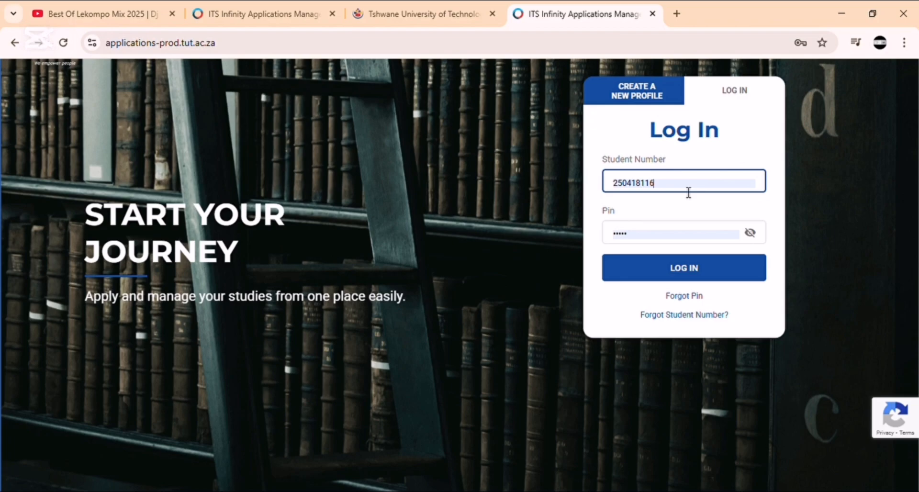
pyautogui.click(656, 235)
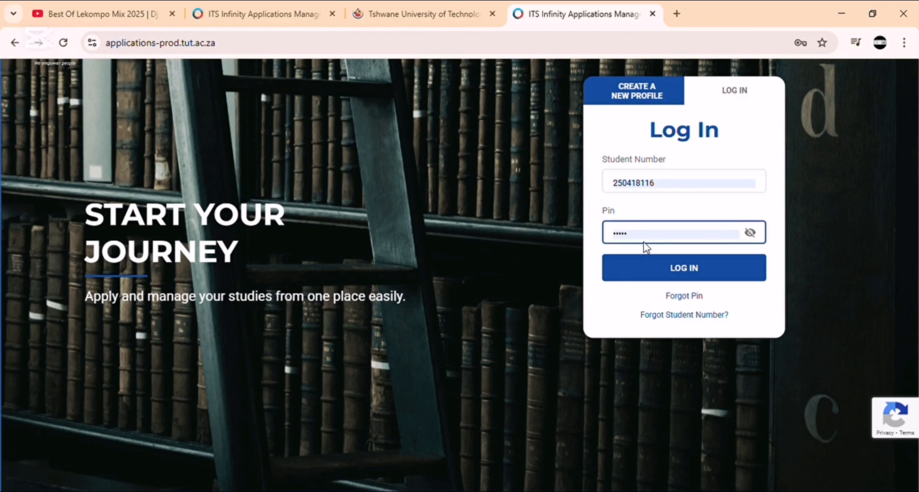
pyautogui.click(687, 156)
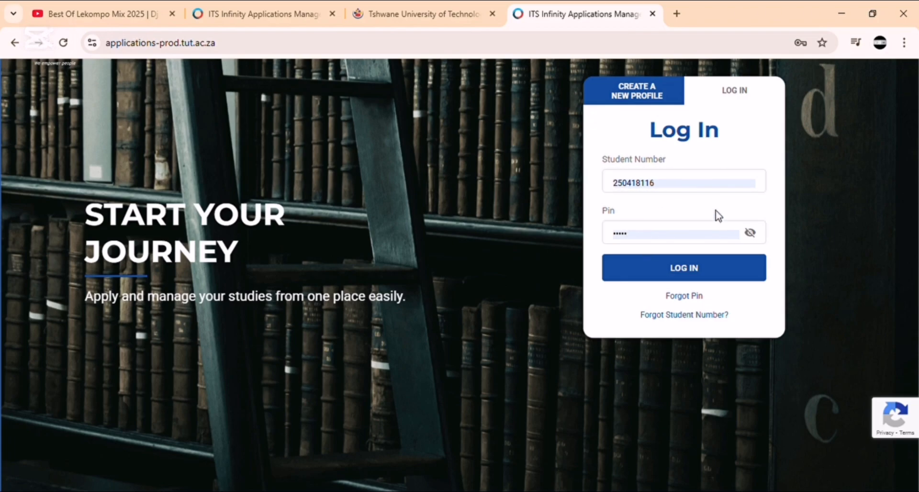
pyautogui.click(710, 270)
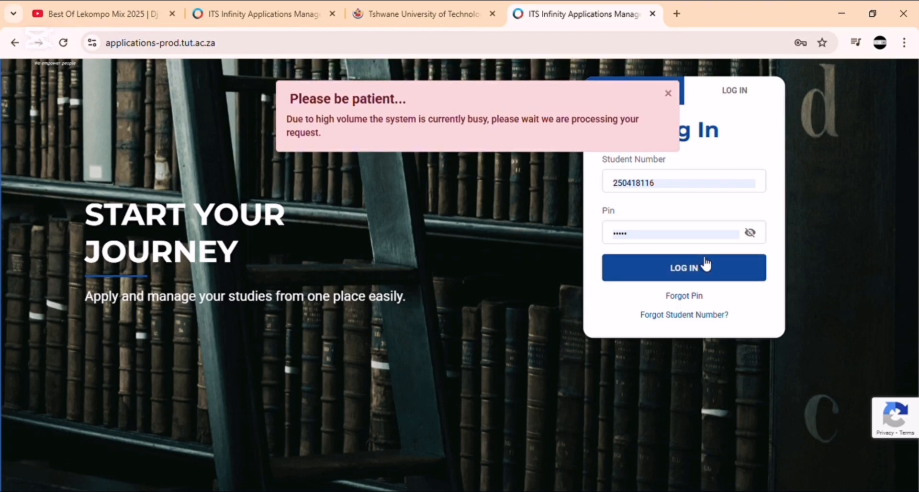
# Step: Retry the login, then upload the identity document PDF under Identification Details
pyautogui.click(668, 275)
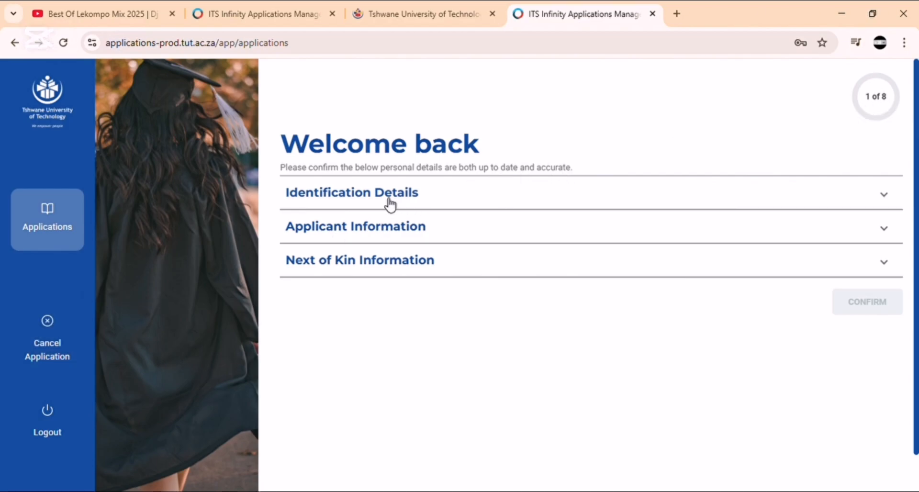
pyautogui.click(430, 201)
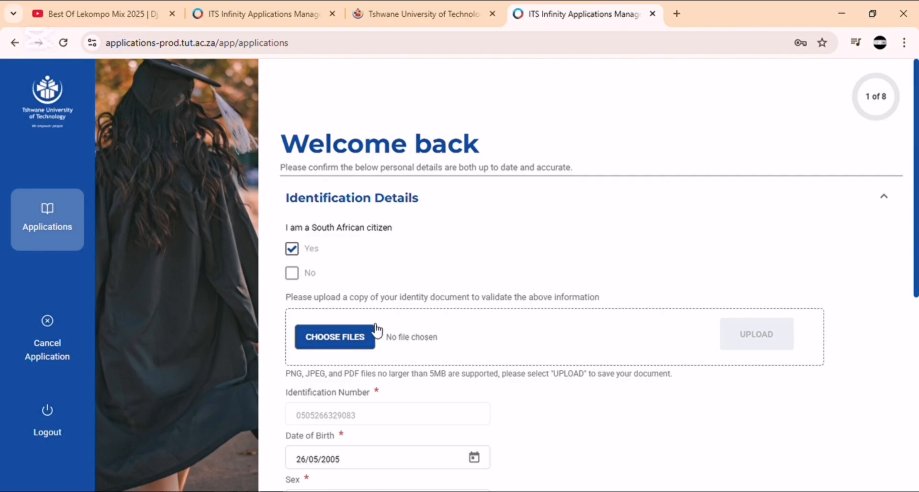
pyautogui.scroll(-1, 353, 329)
pyautogui.scroll(-1, 351, 328)
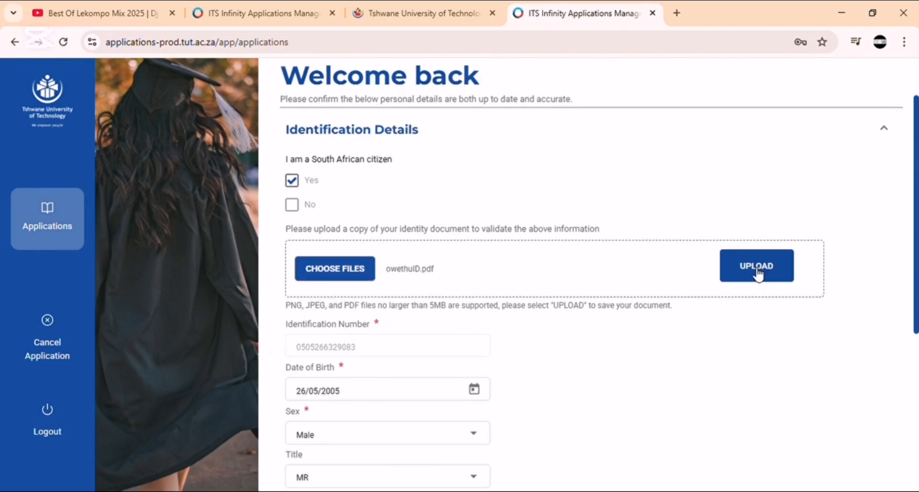
pyautogui.click(751, 270)
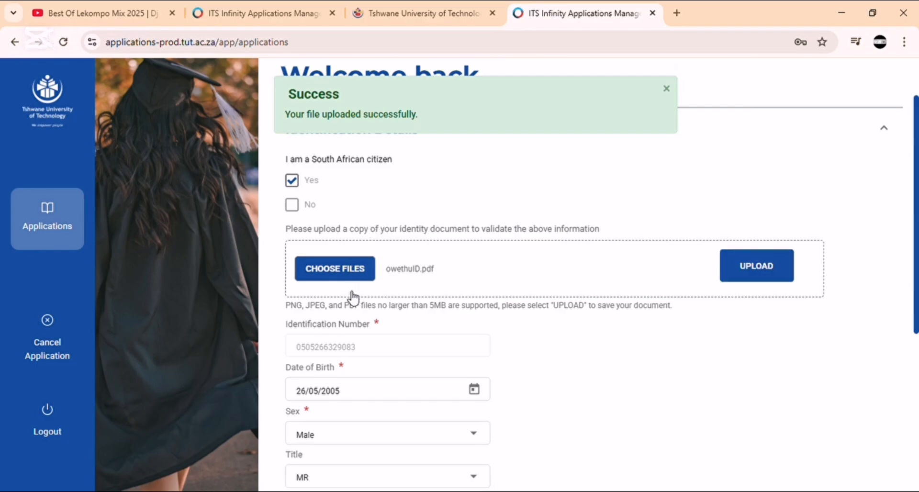
pyautogui.scroll(-3, 354, 299)
pyautogui.scroll(-3, 356, 302)
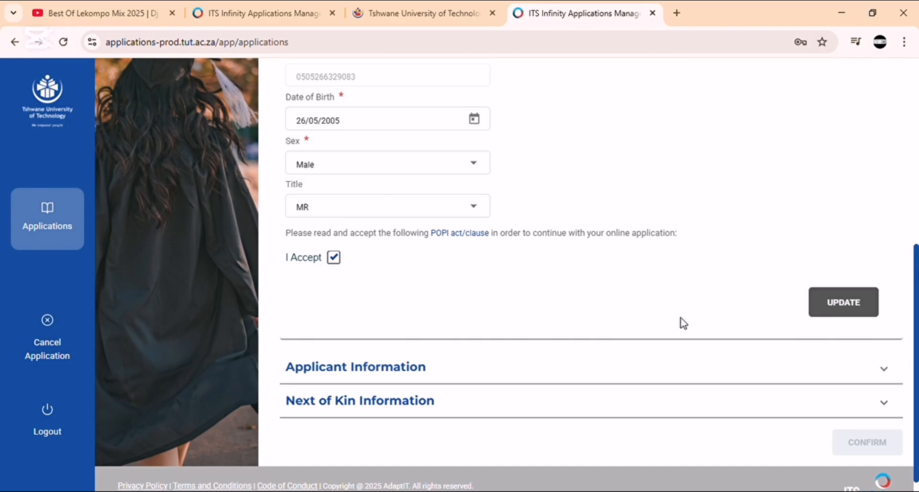
pyautogui.scroll(-1, 676, 321)
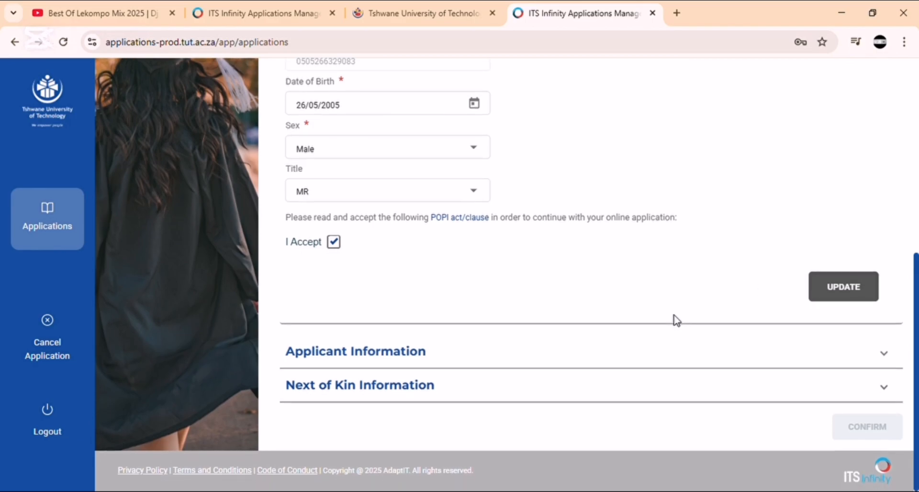
# Step: Enter 'gauteng' as the Province Name in Applicant Information and review the contact details
pyautogui.click(431, 363)
pyautogui.scroll(-4, 400, 321)
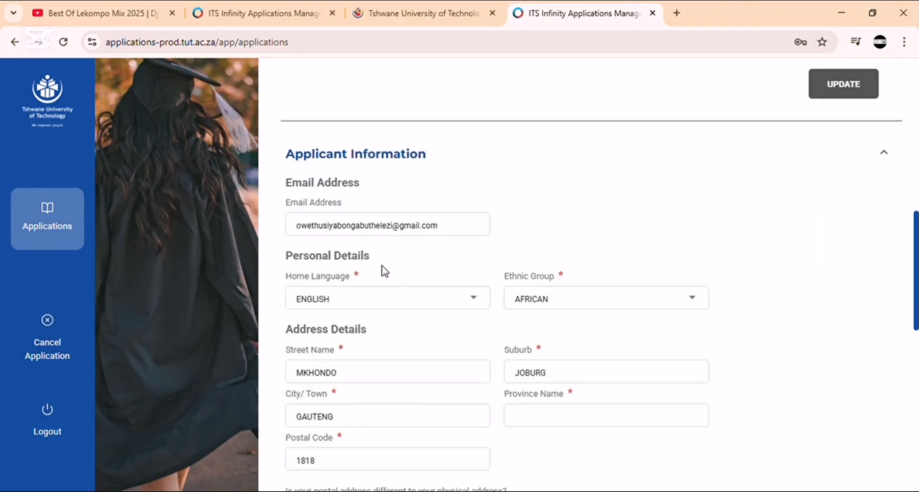
pyautogui.scroll(-1, 383, 269)
pyautogui.scroll(-1, 383, 269)
pyautogui.click(571, 286)
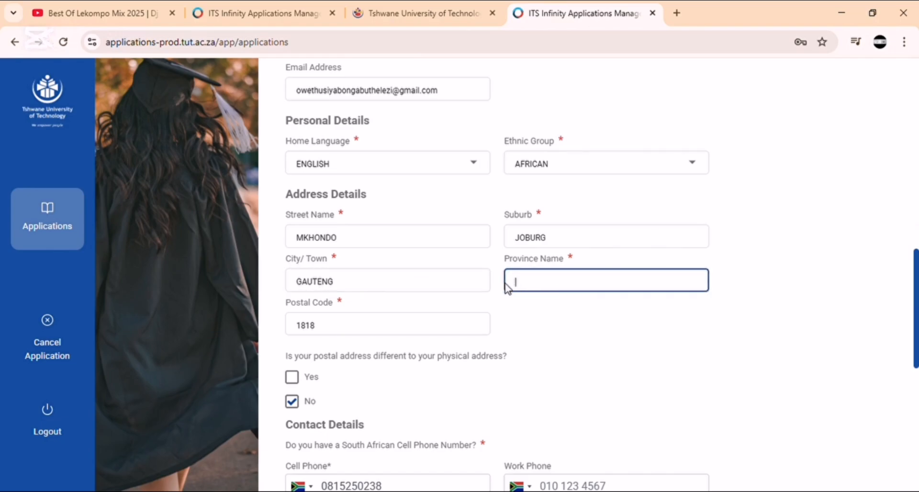
pyautogui.write('gauteng')
pyautogui.scroll(-4, 428, 308)
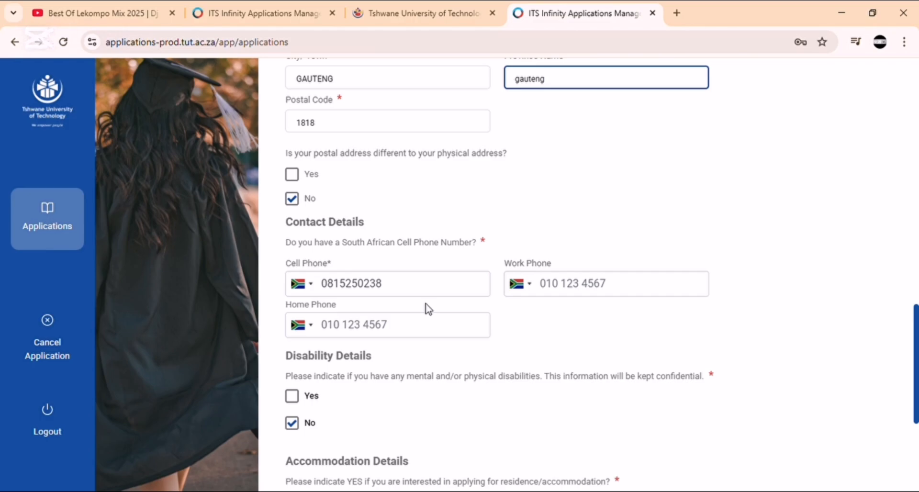
pyautogui.click(403, 291)
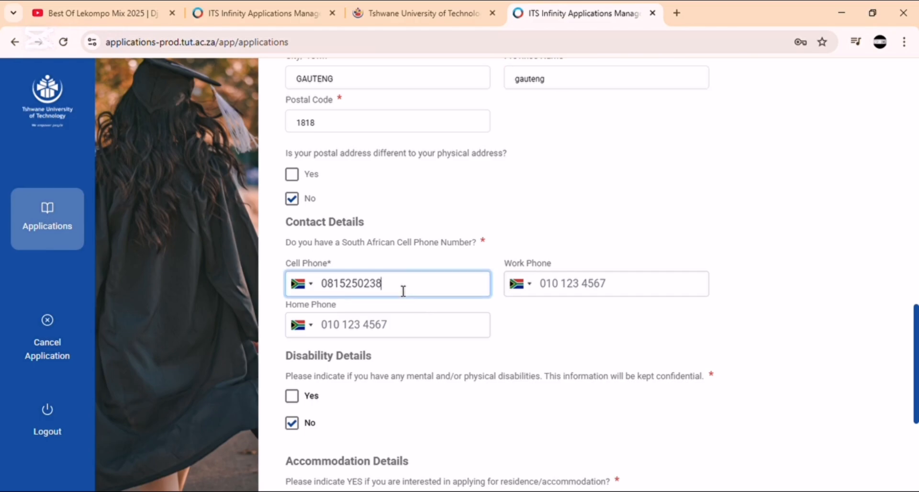
pyautogui.scroll(-4, 417, 330)
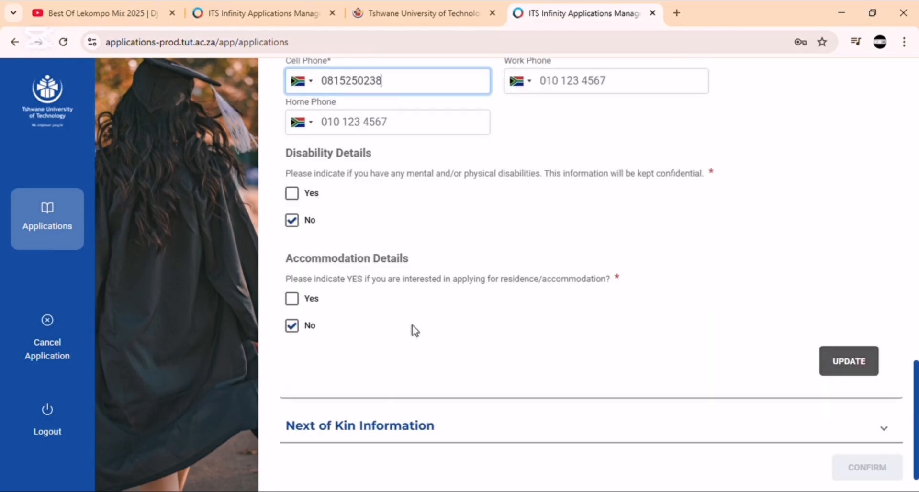
pyautogui.scroll(-1, 406, 327)
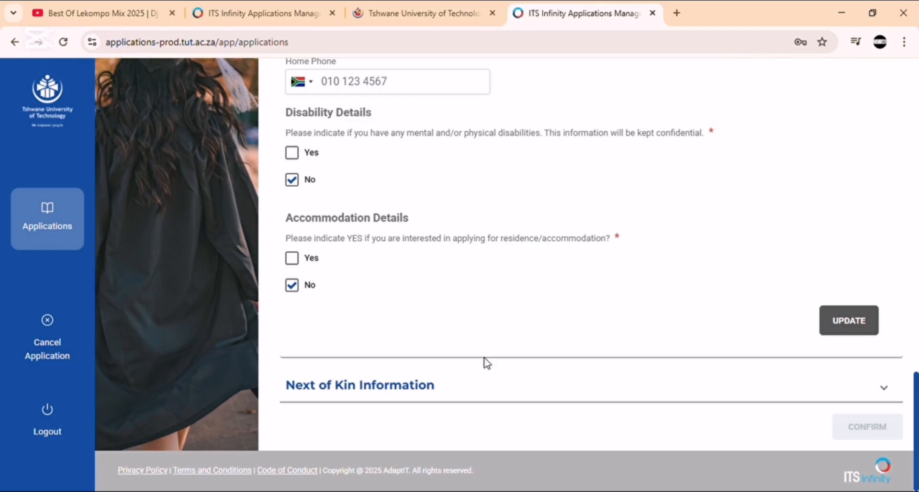
# Step: Fill in the next of kin's first name, last name and e-mail address
pyautogui.click(486, 377)
pyautogui.scroll(-4, 485, 377)
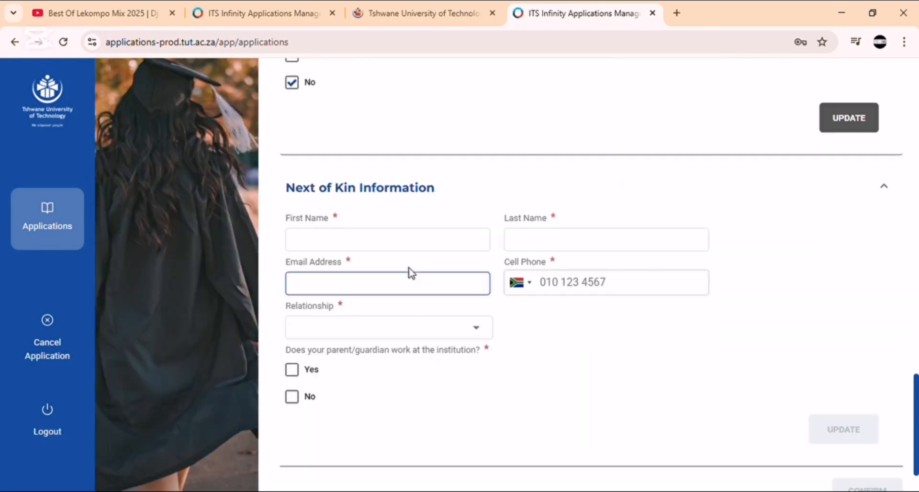
pyautogui.click(397, 249)
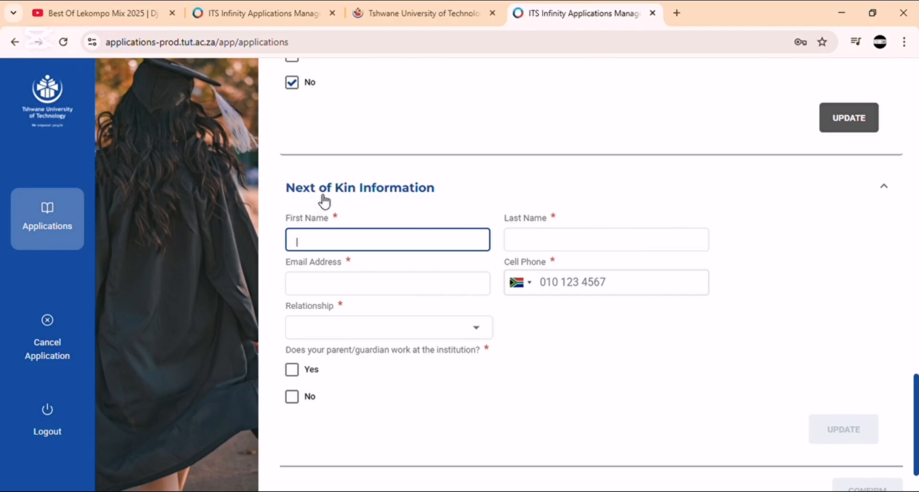
pyautogui.click(553, 245)
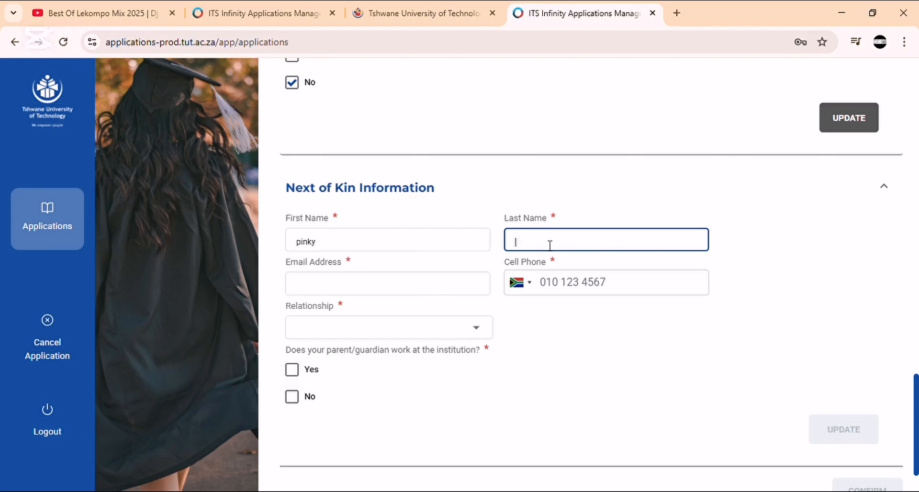
pyautogui.click(427, 288)
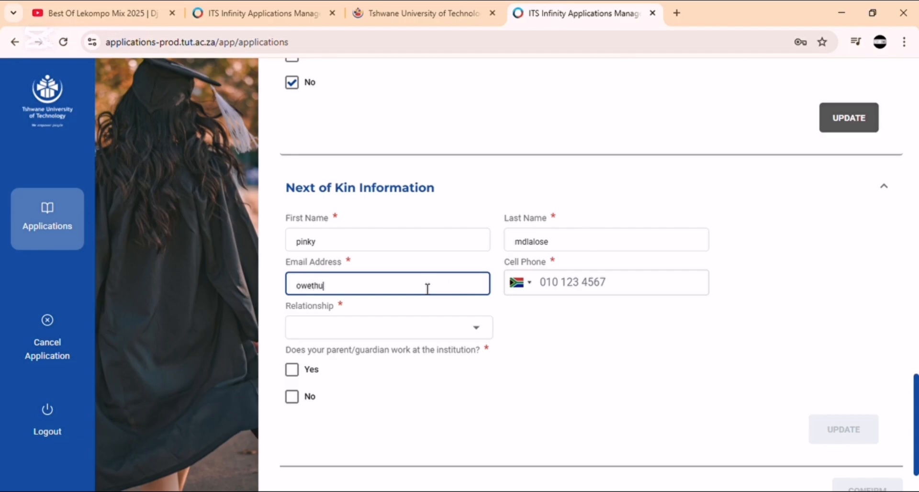
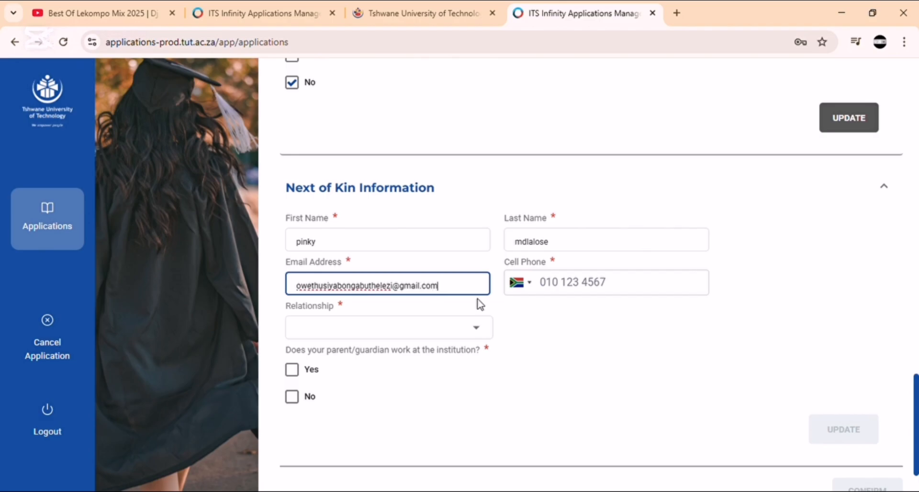
# Step: Enter the next of kin's cell phone number
pyautogui.click(562, 290)
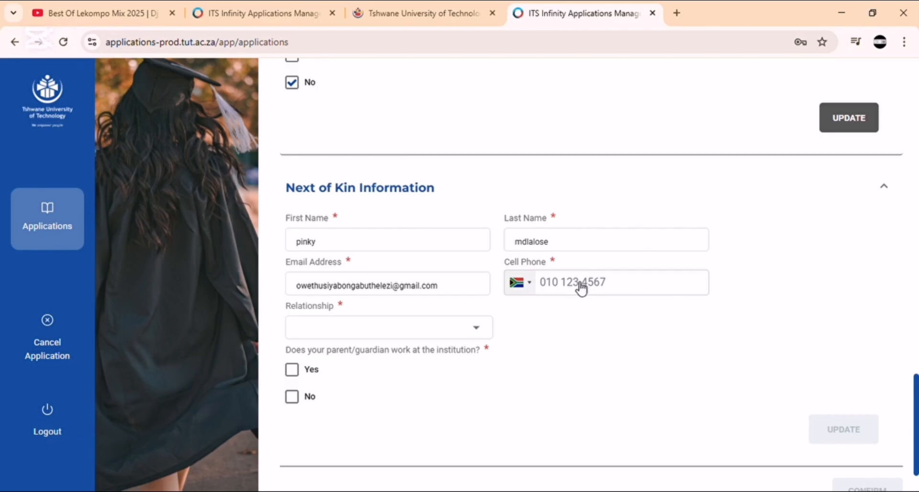
pyautogui.click(581, 288)
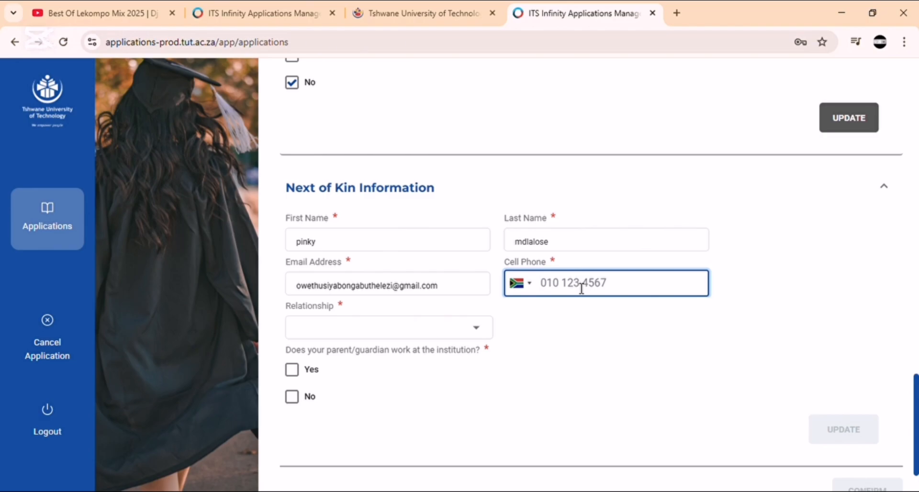
# Step: Set relationship to Next Of Kin, answer No to parent working at the institution, and save
pyautogui.click(430, 330)
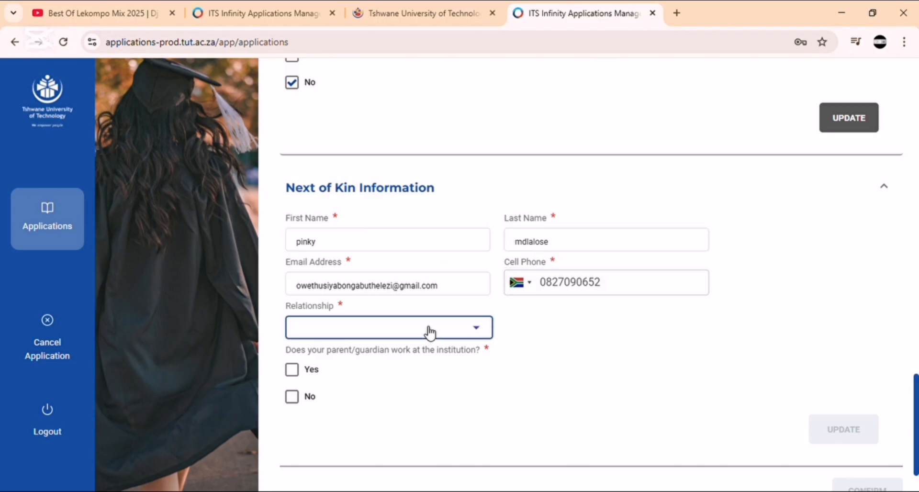
pyautogui.click(341, 201)
pyautogui.scroll(-1, 302, 339)
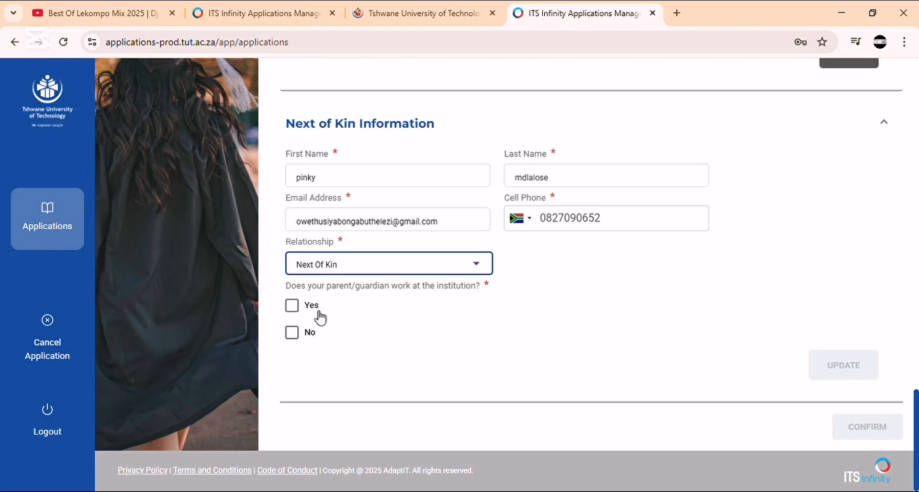
pyautogui.click(292, 333)
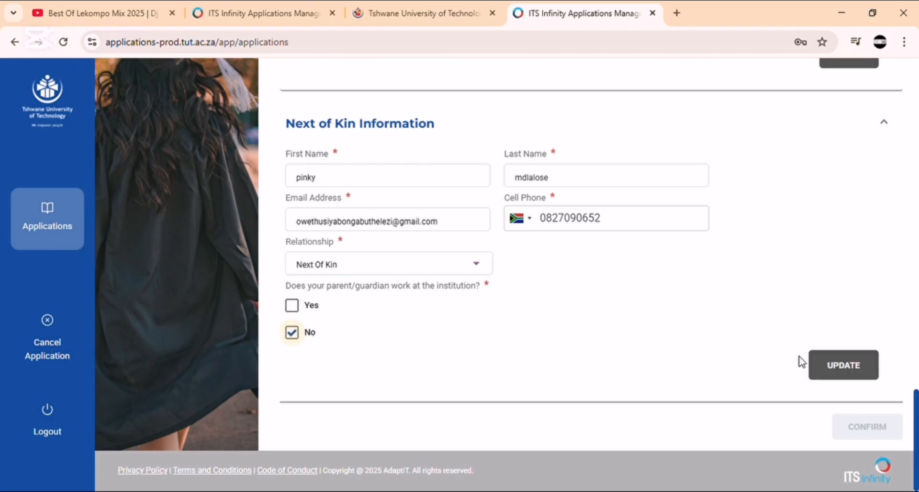
pyautogui.click(826, 366)
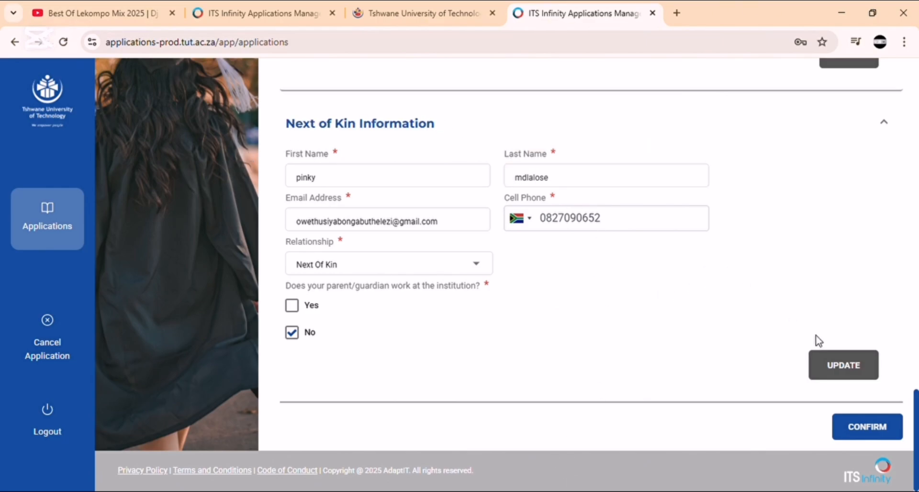
# Step: Continue to Educational Details and choose academic year 2026, GRADE 12 and Undergraduate
pyautogui.click(856, 426)
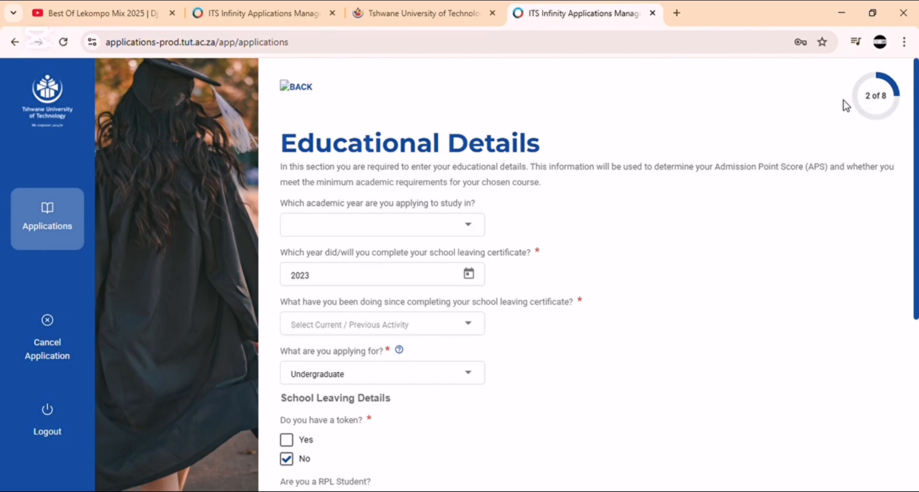
pyautogui.click(362, 227)
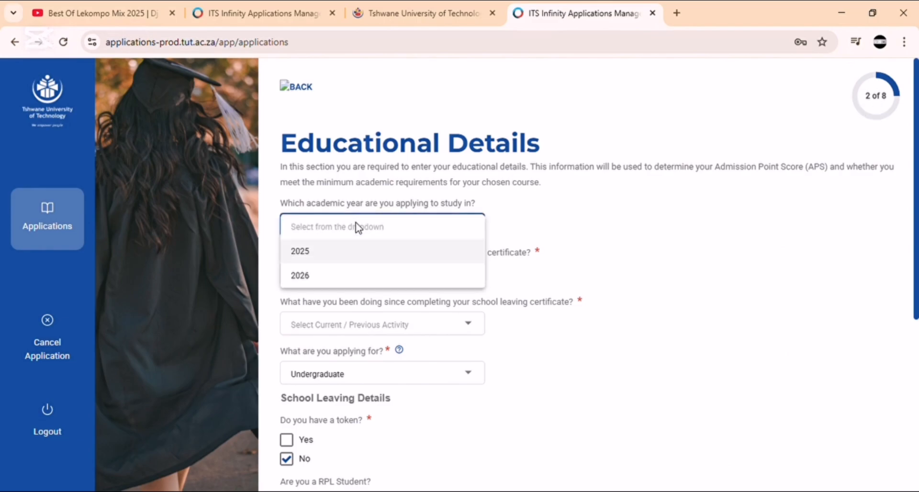
pyautogui.click(329, 272)
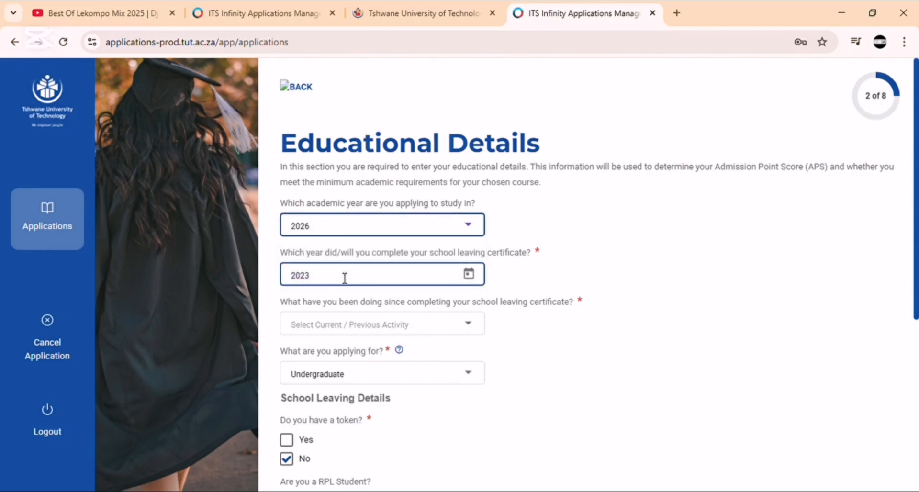
pyautogui.scroll(-3, 335, 280)
pyautogui.click(380, 187)
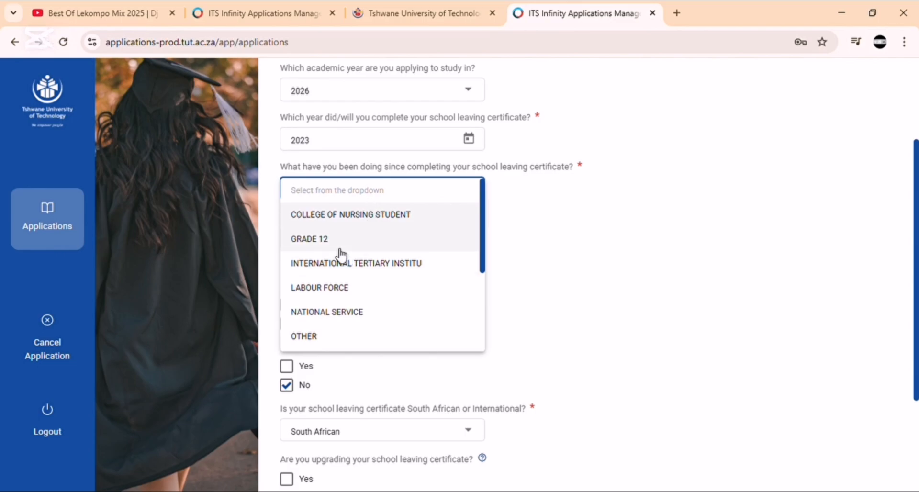
pyautogui.click(339, 244)
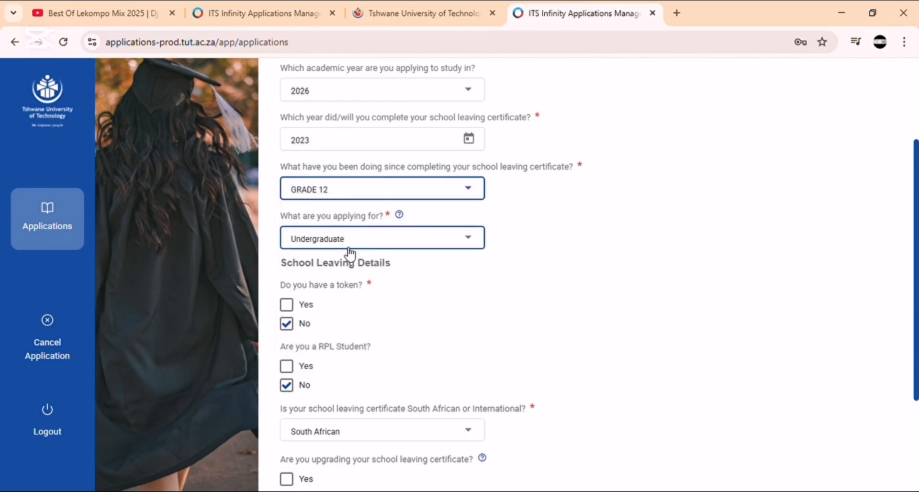
pyautogui.click(359, 244)
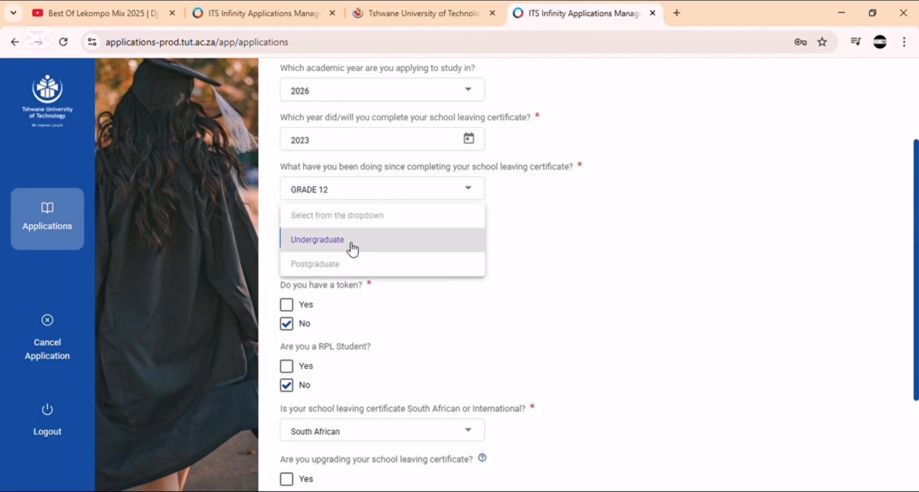
pyautogui.click(350, 243)
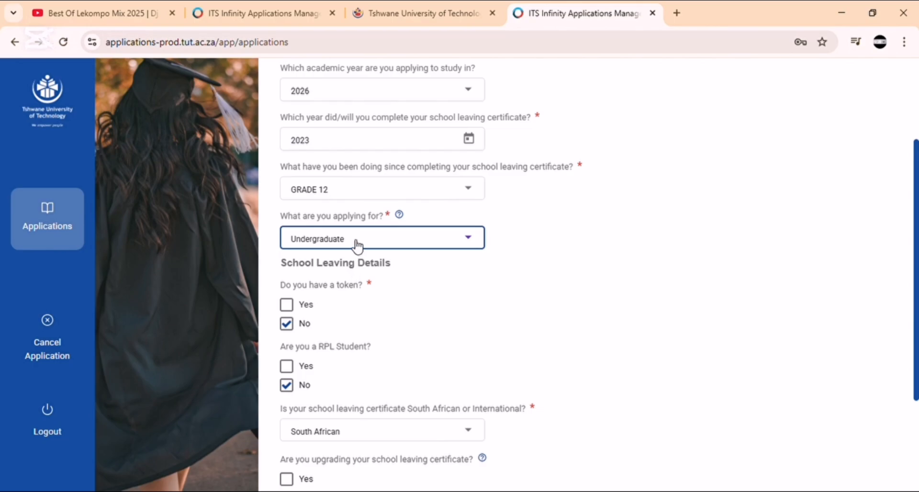
# Step: Search for and select SEKANONTOANE SECONDARY SCHOOL as the school attended, then continue
pyautogui.scroll(-3, 306, 308)
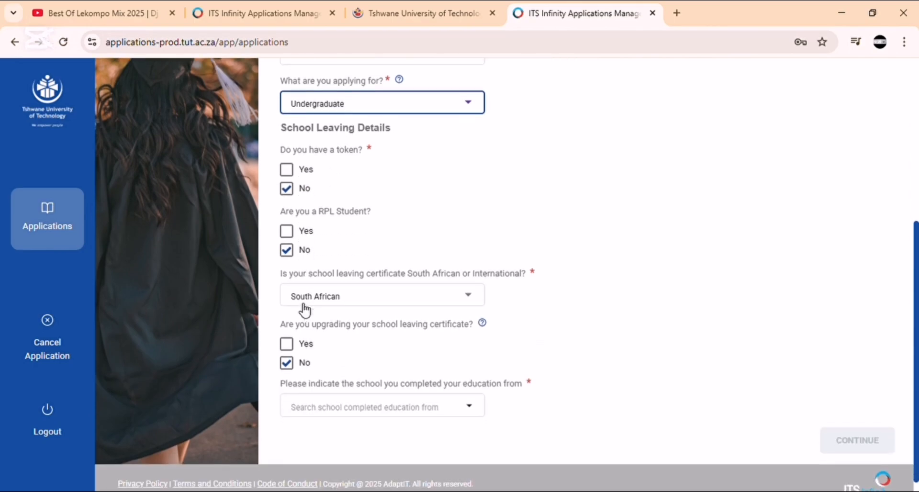
pyautogui.click(381, 401)
pyautogui.click(473, 393)
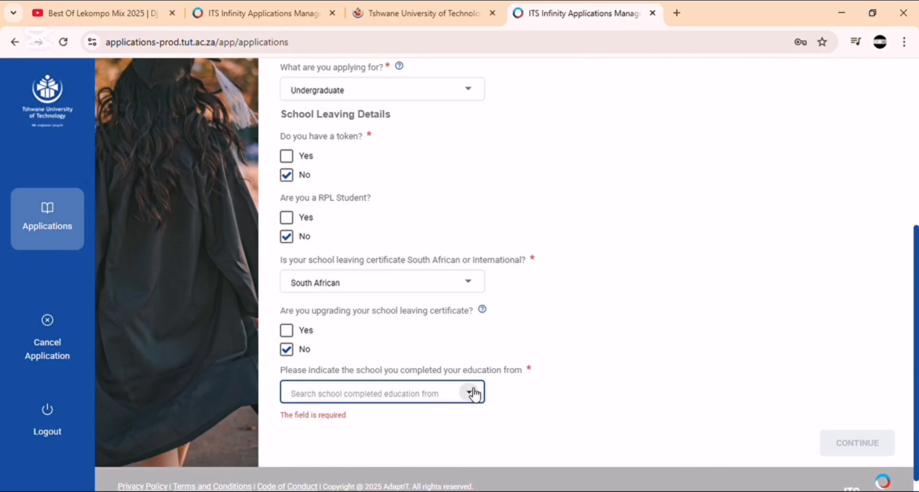
pyautogui.click(473, 392)
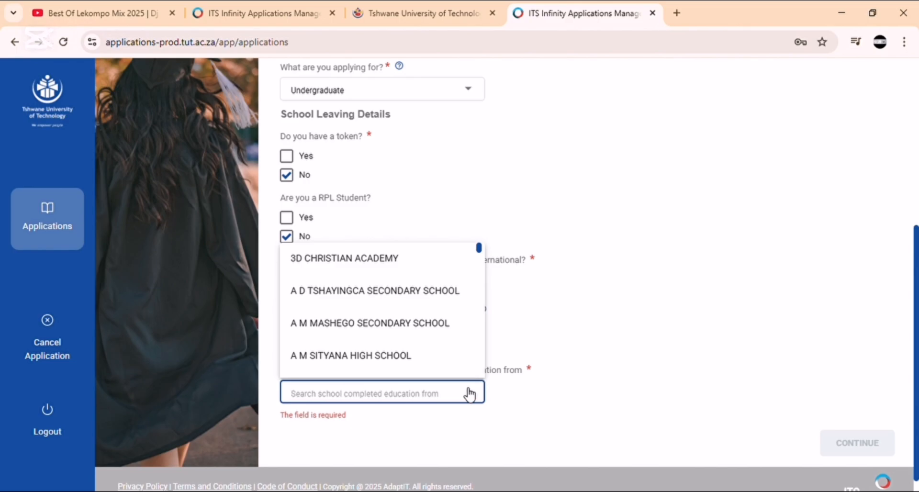
pyautogui.write('sek')
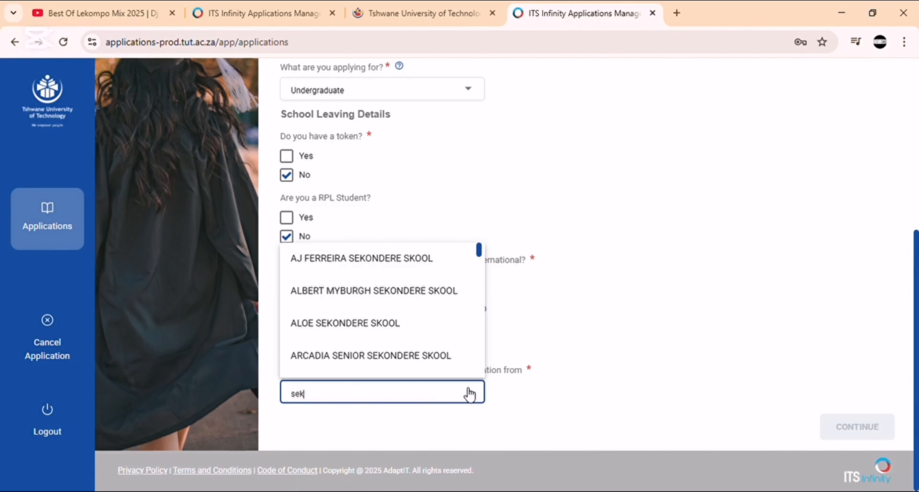
pyautogui.write('ano')
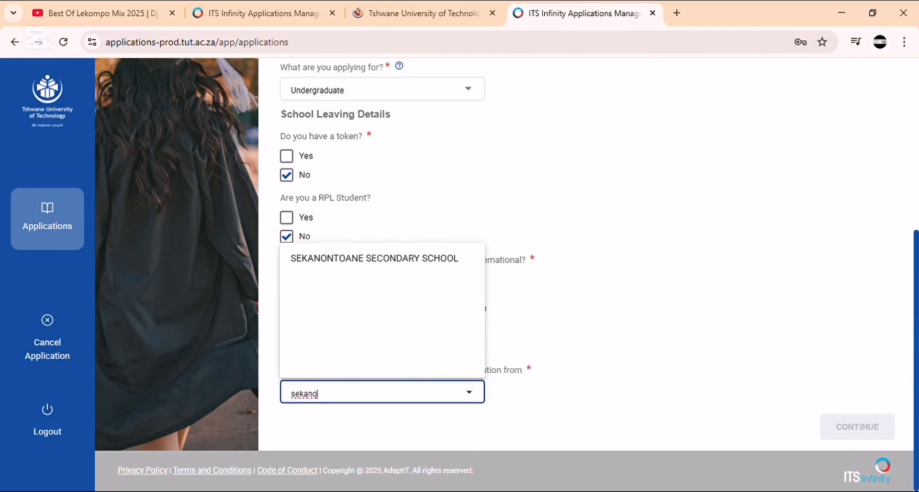
pyautogui.click(418, 264)
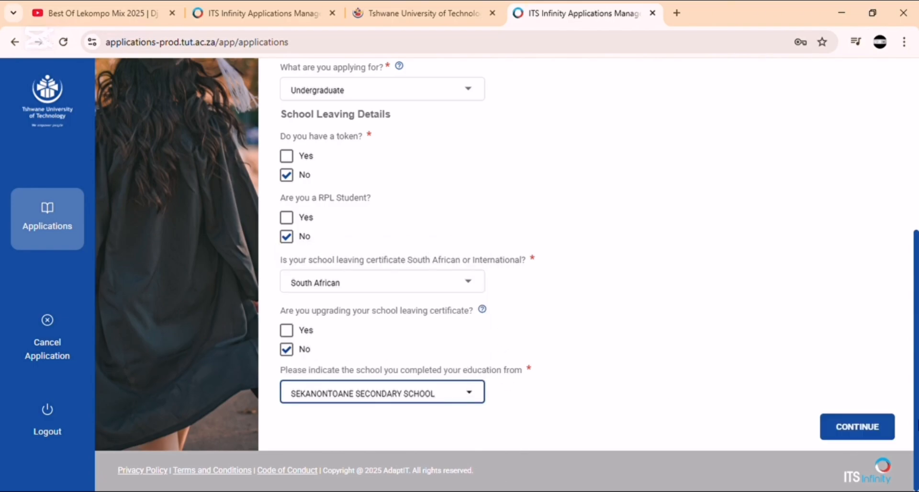
pyautogui.click(857, 426)
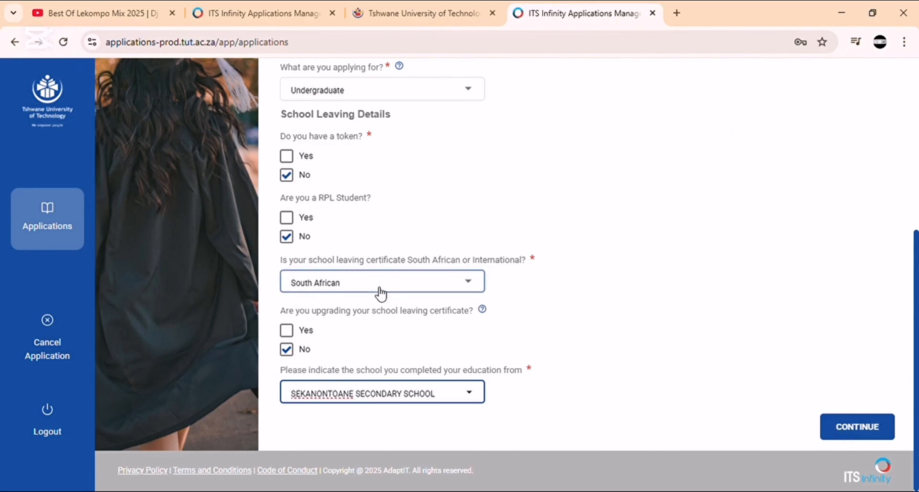
pyautogui.scroll(-6, 347, 263)
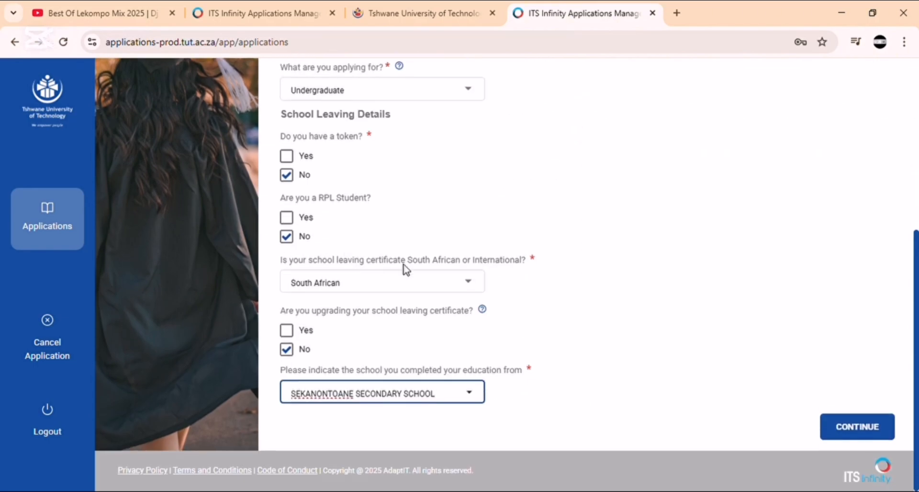
pyautogui.click(849, 430)
# Step: Upload matric.pdf as the certificate, save the education details and confirm the Education summary
pyautogui.scroll(5, 687, 370)
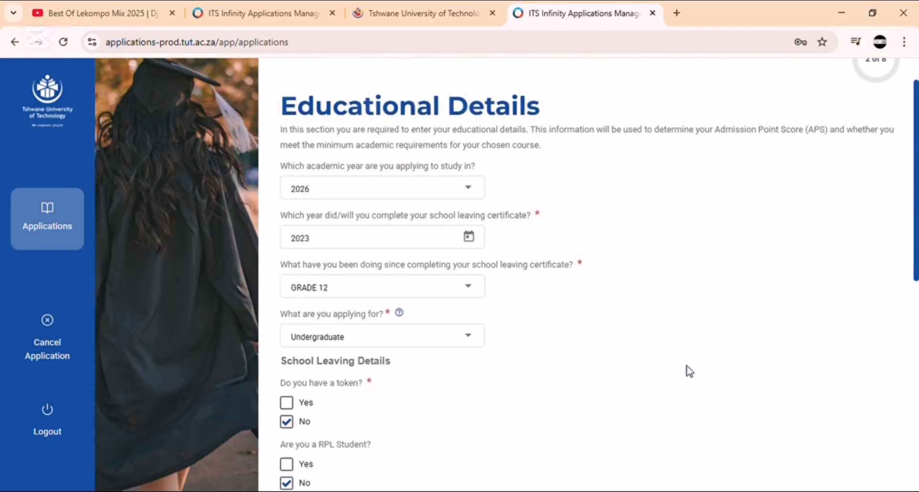
pyautogui.scroll(1, 689, 371)
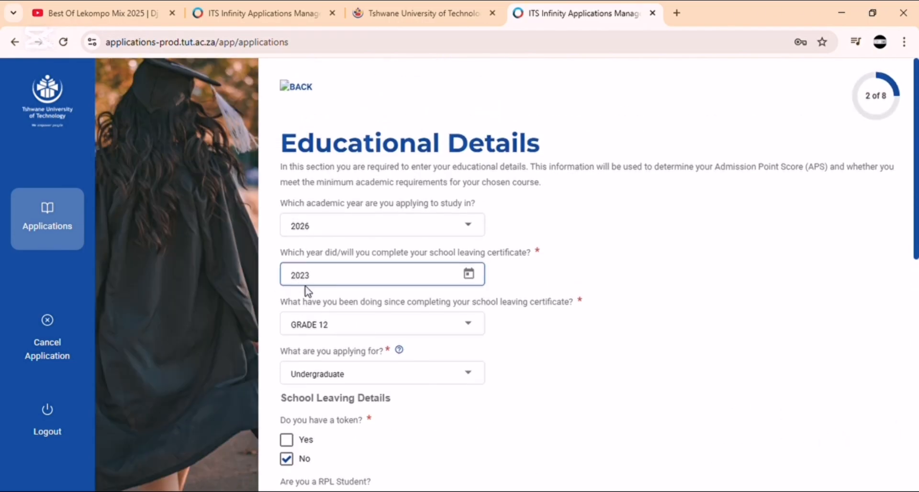
pyautogui.scroll(-10, 307, 293)
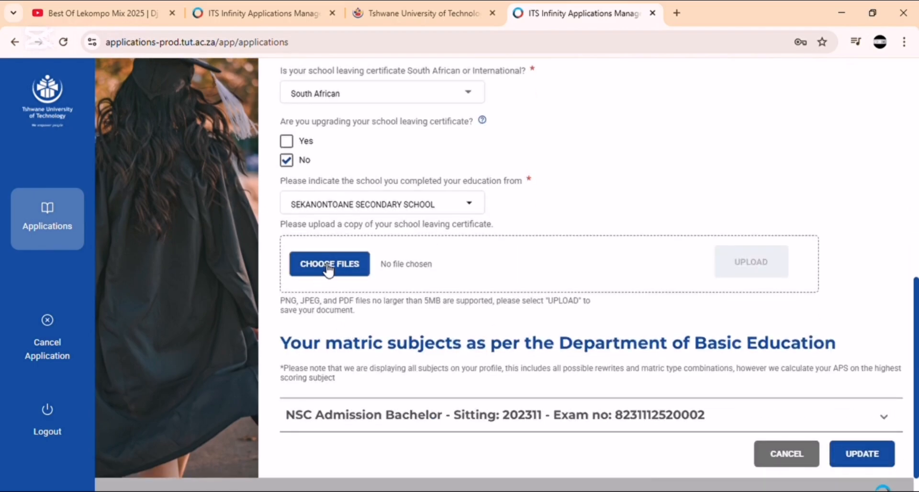
pyautogui.scroll(-1, 328, 268)
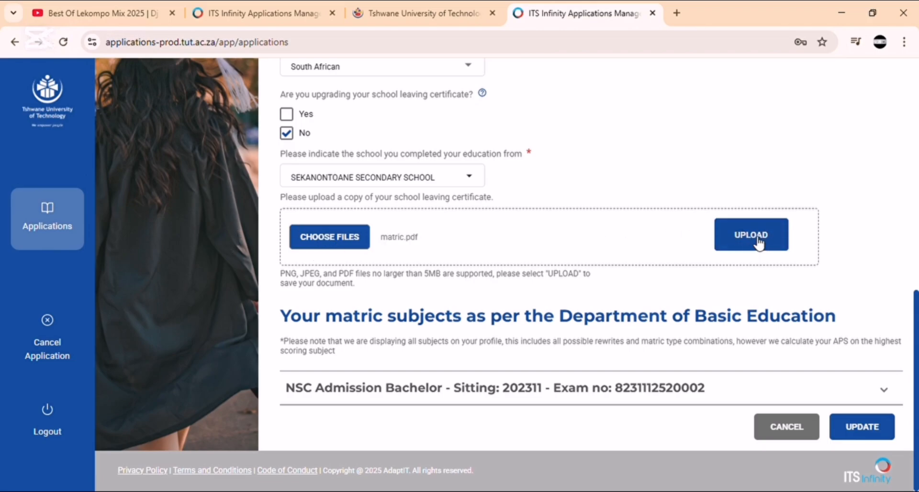
pyautogui.click(727, 246)
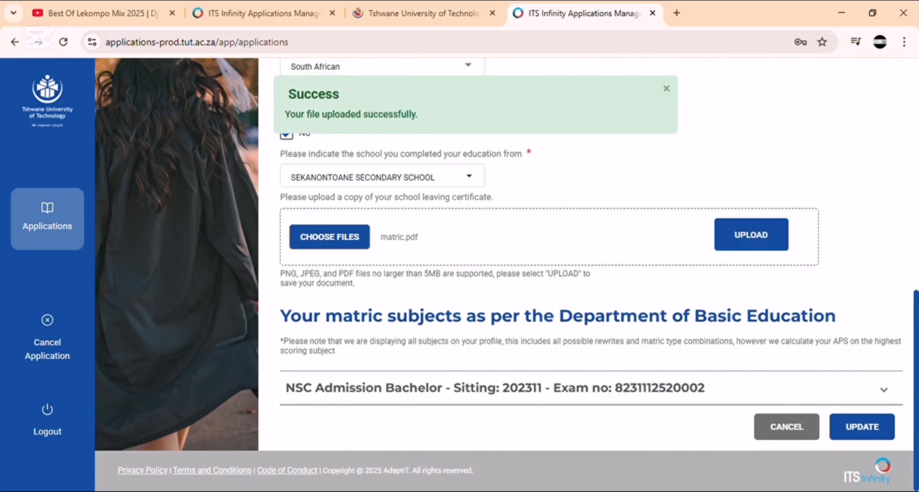
pyautogui.click(862, 428)
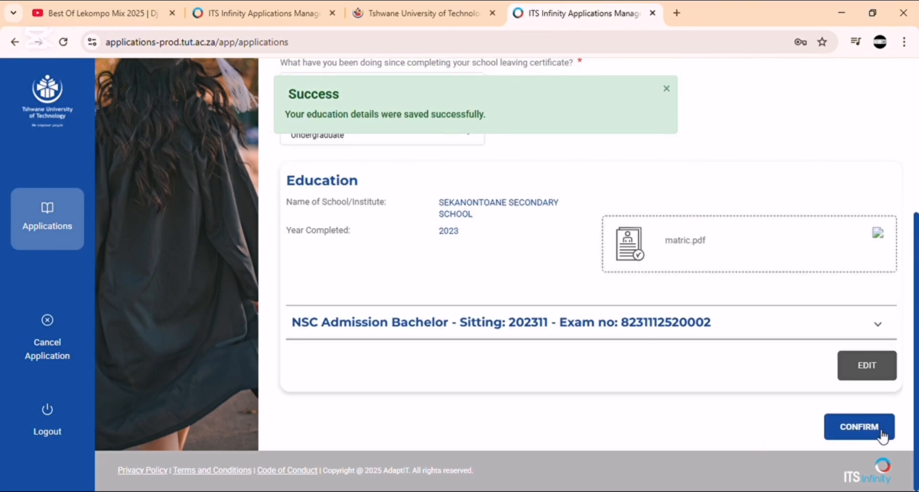
pyautogui.click(883, 437)
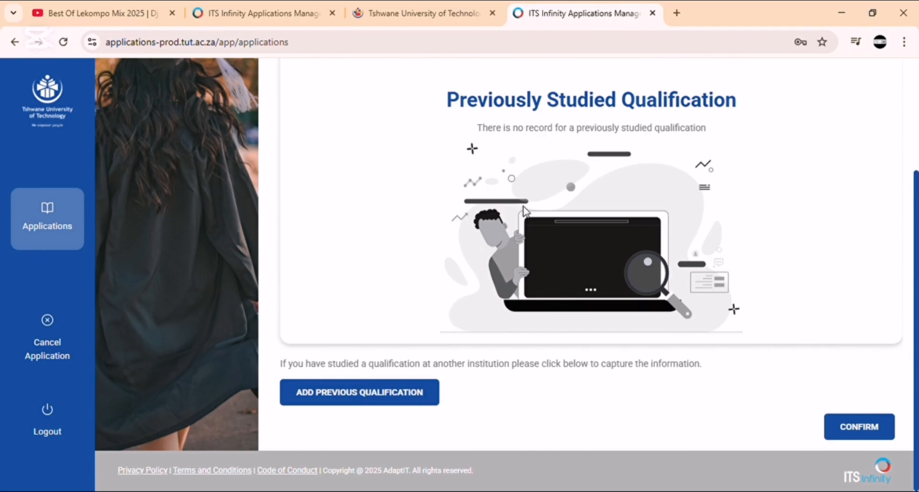
# Step: Confirm there is no previous qualification
pyautogui.click(843, 426)
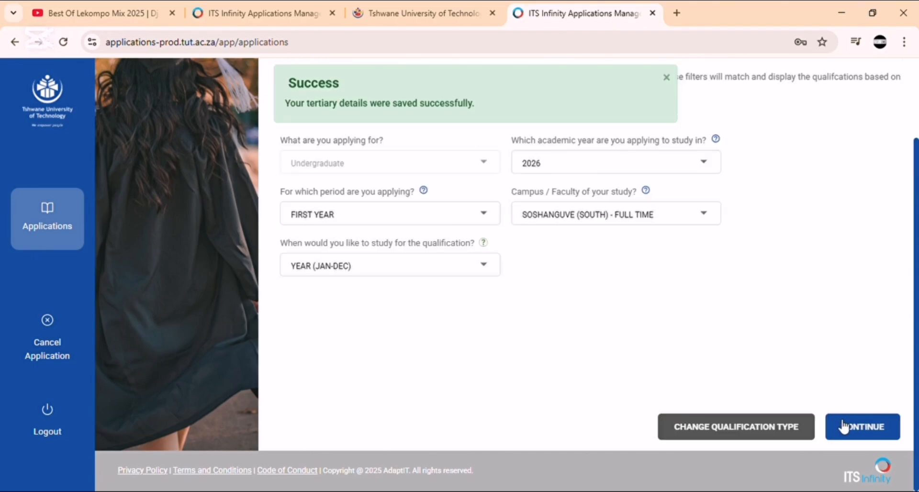
pyautogui.scroll(2, 621, 338)
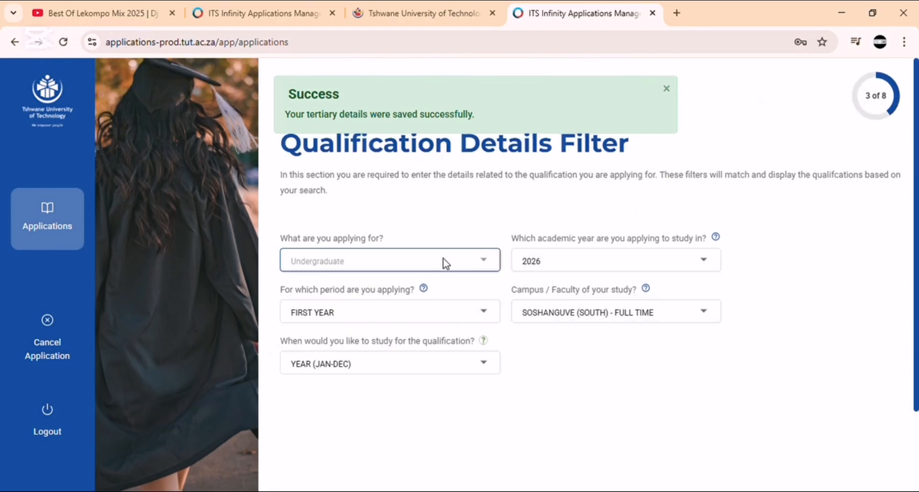
pyautogui.scroll(-2, 460, 315)
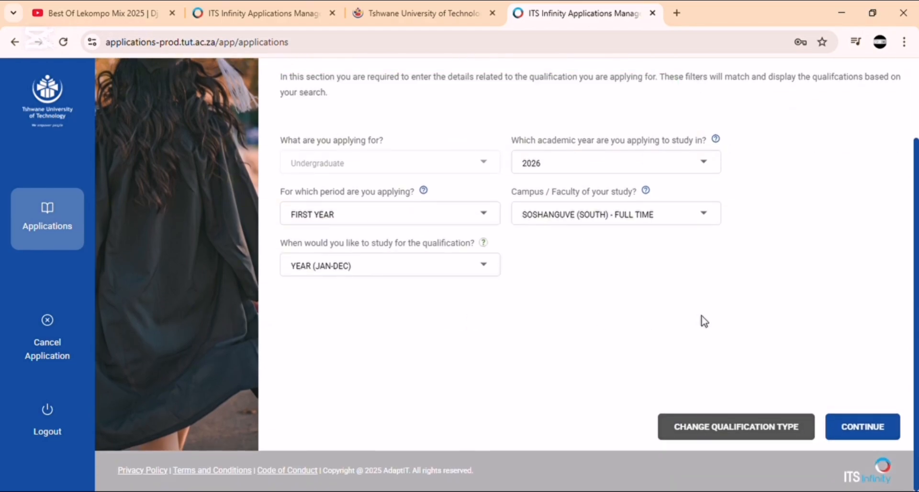
# Step: Set campus POLOKWANE - FULL TIME and study period YEAR (JAN-DEC), then acknowledge the APS note
pyautogui.click(622, 214)
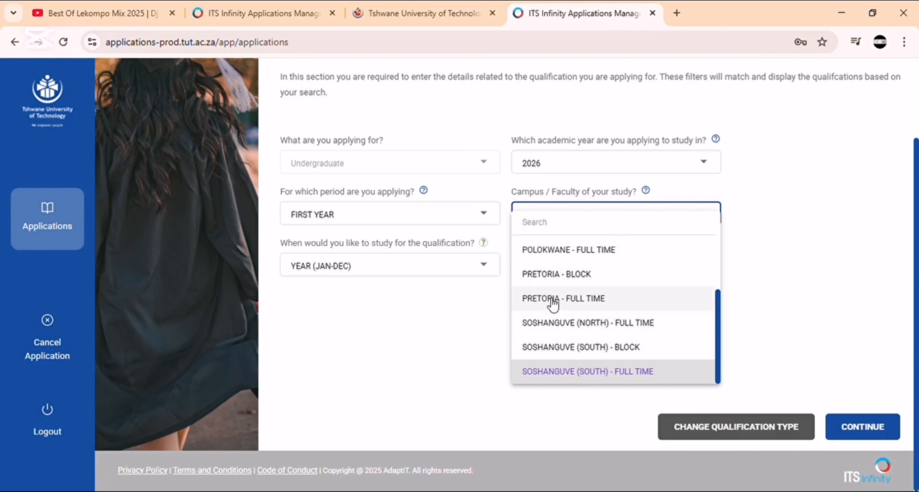
pyautogui.click(546, 257)
pyautogui.click(475, 265)
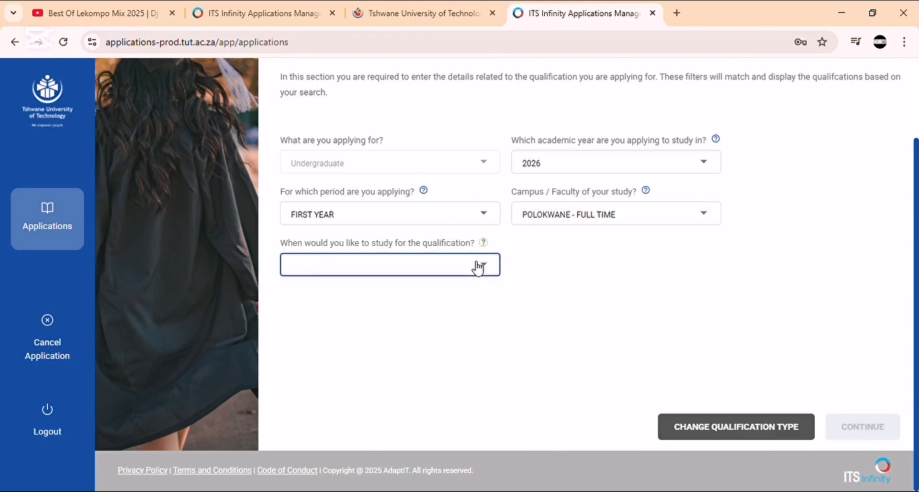
pyautogui.click(392, 299)
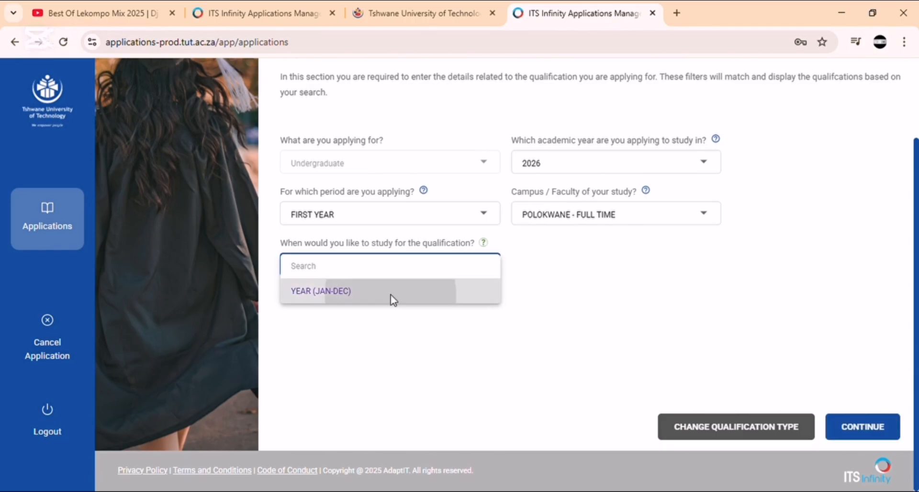
pyautogui.click(866, 428)
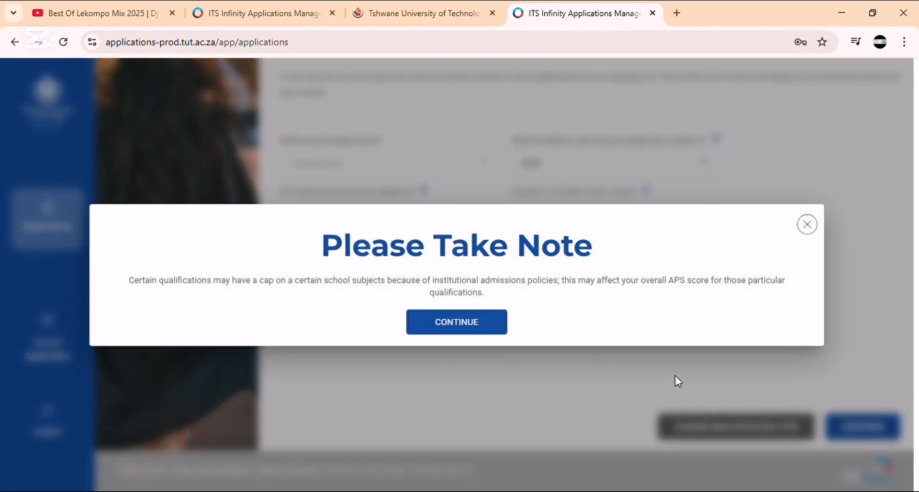
pyautogui.click(456, 323)
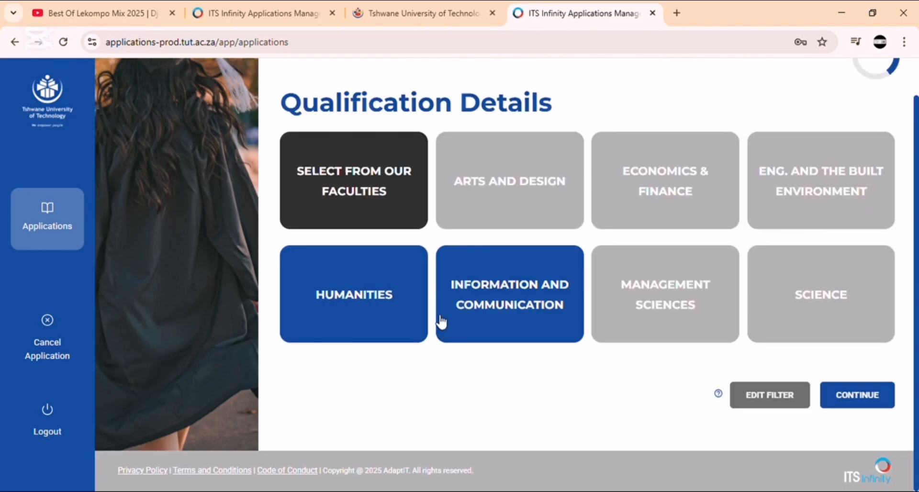
# Step: Open the Humanities faculty list and tick the DPLP19 Language Practice and DPCS19 correctional diplomas
pyautogui.click(365, 289)
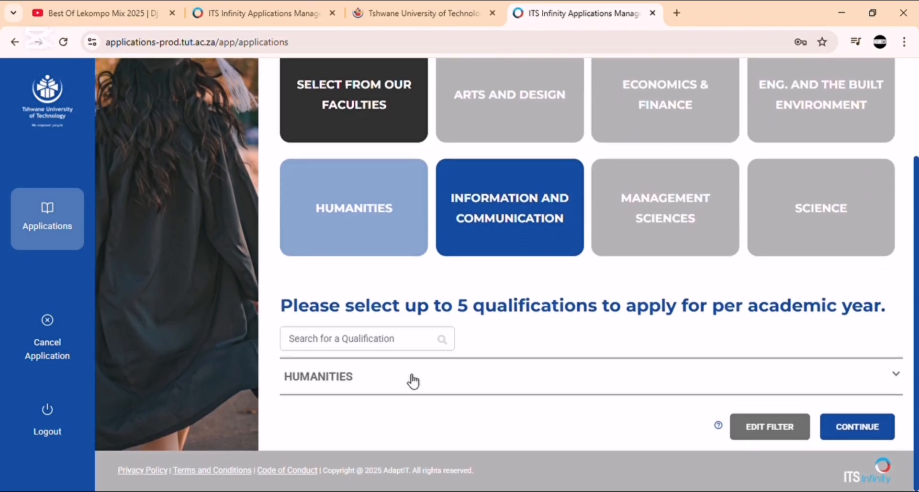
pyautogui.click(412, 381)
pyautogui.scroll(-3, 412, 381)
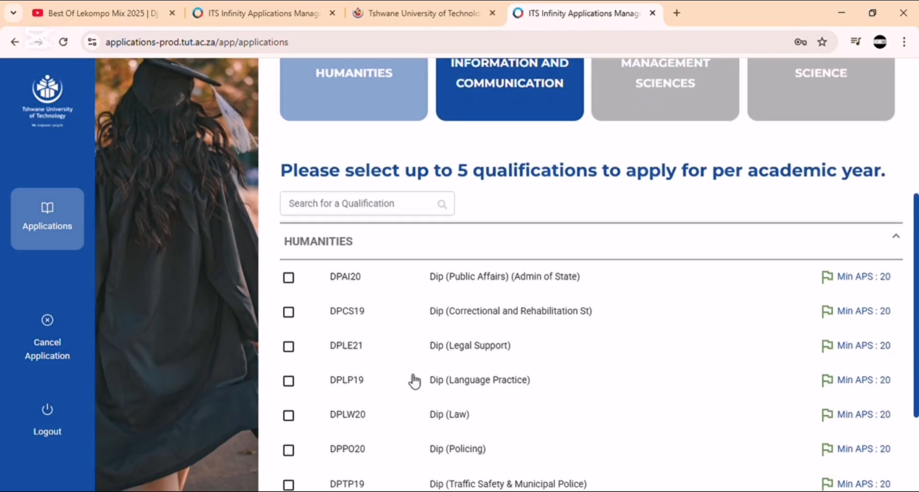
pyautogui.scroll(-3, 406, 375)
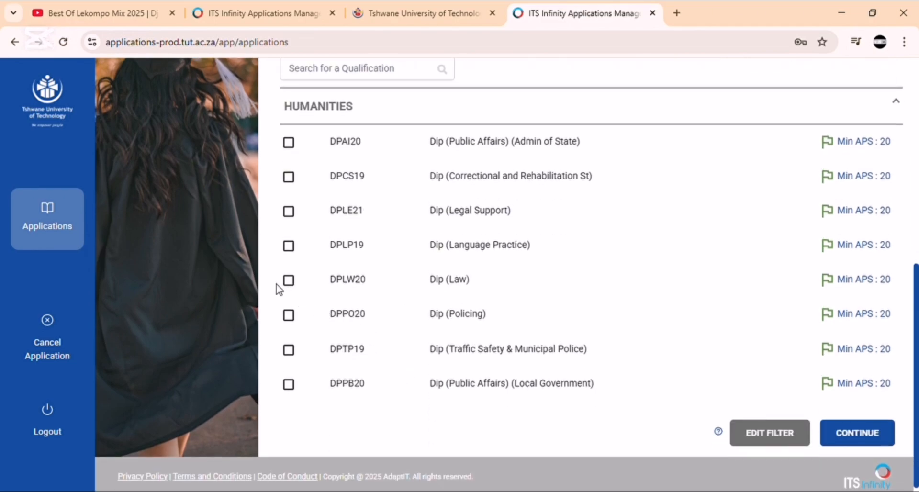
pyautogui.scroll(1, 276, 283)
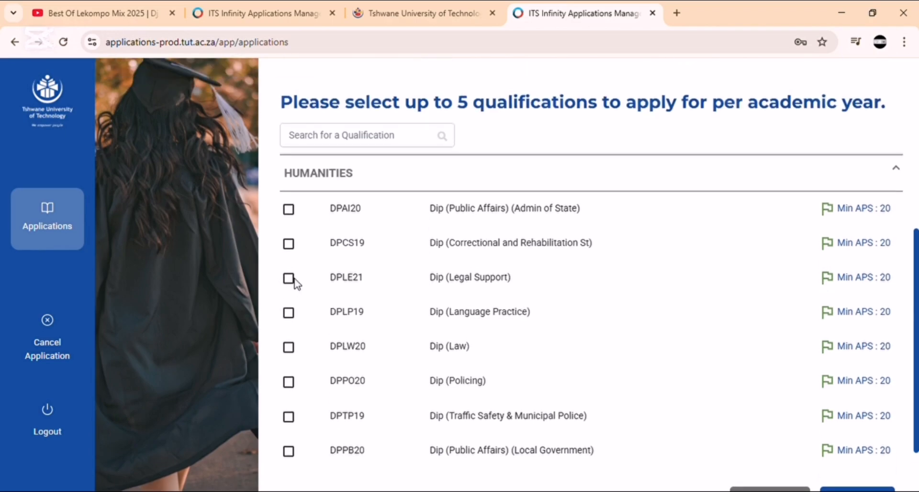
pyautogui.scroll(-1, 295, 281)
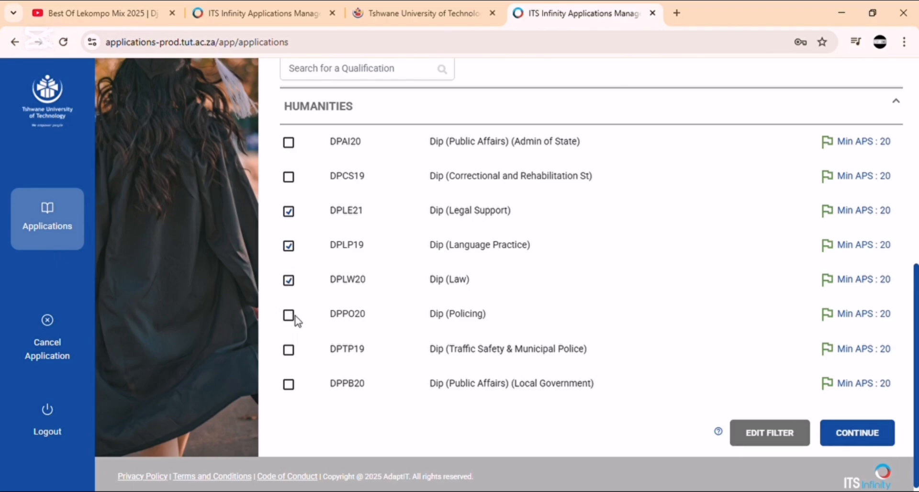
pyautogui.scroll(2, 292, 326)
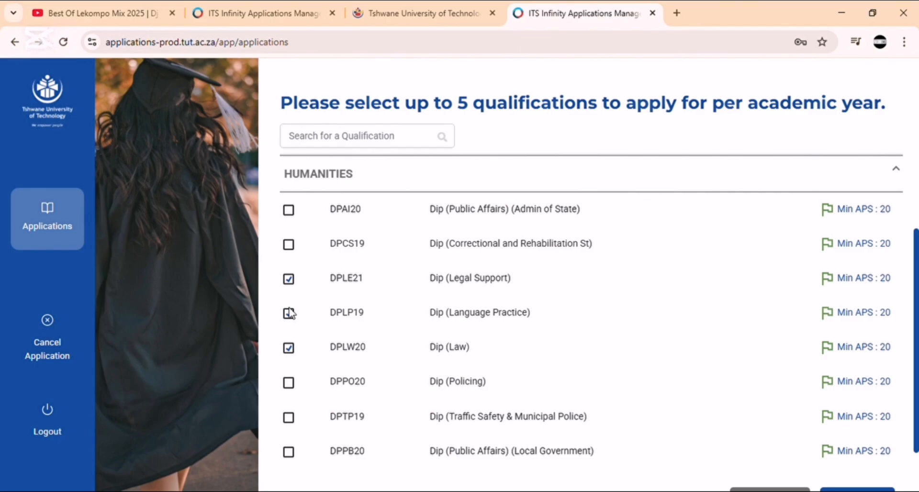
pyautogui.click(288, 313)
pyautogui.scroll(-2, 290, 313)
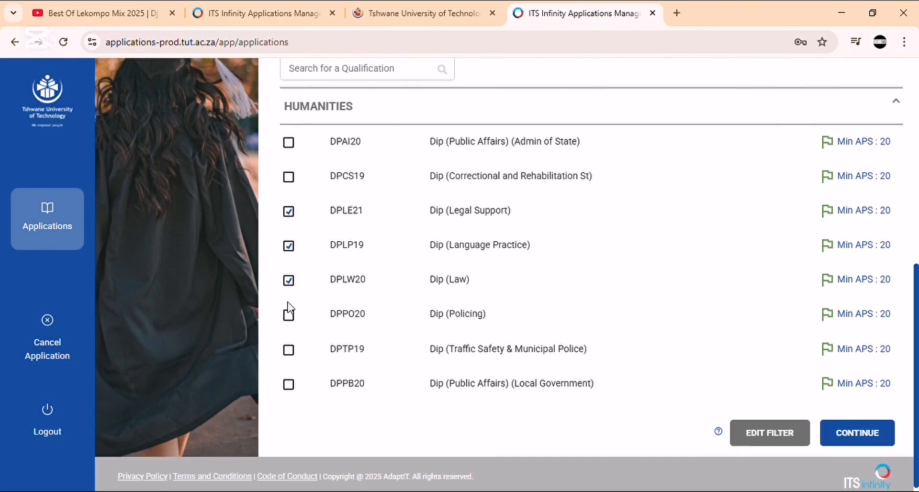
pyautogui.click(289, 177)
# Step: Change the filter to Polokwane full time with a YEAR (JAN-DEC) study period
pyautogui.scroll(4, 794, 388)
pyautogui.scroll(-4, 794, 388)
pyautogui.click(779, 439)
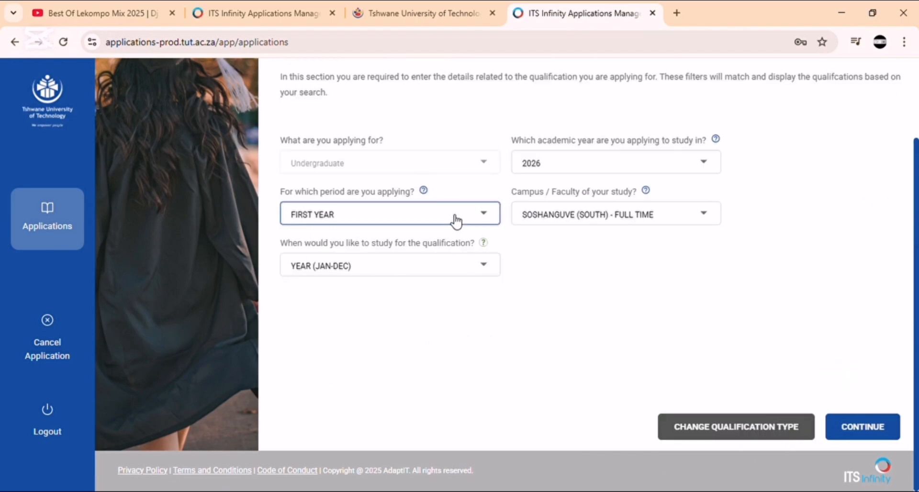
pyautogui.click(526, 218)
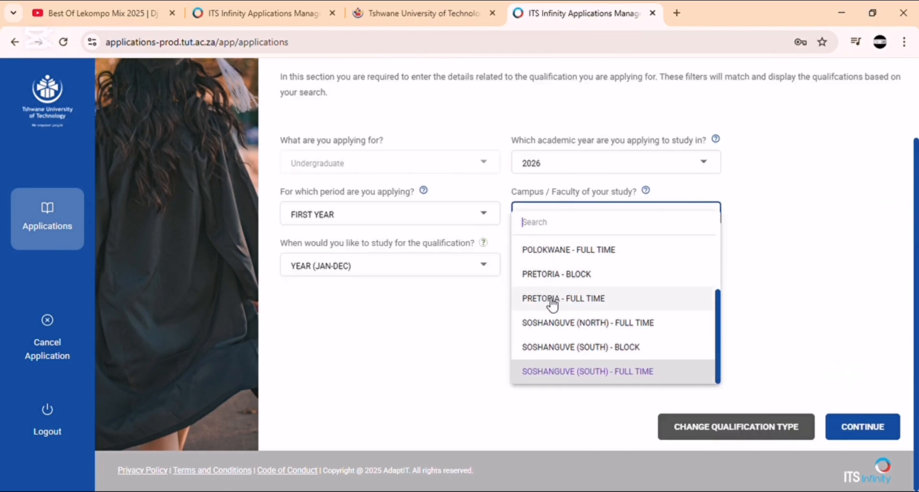
pyautogui.click(532, 252)
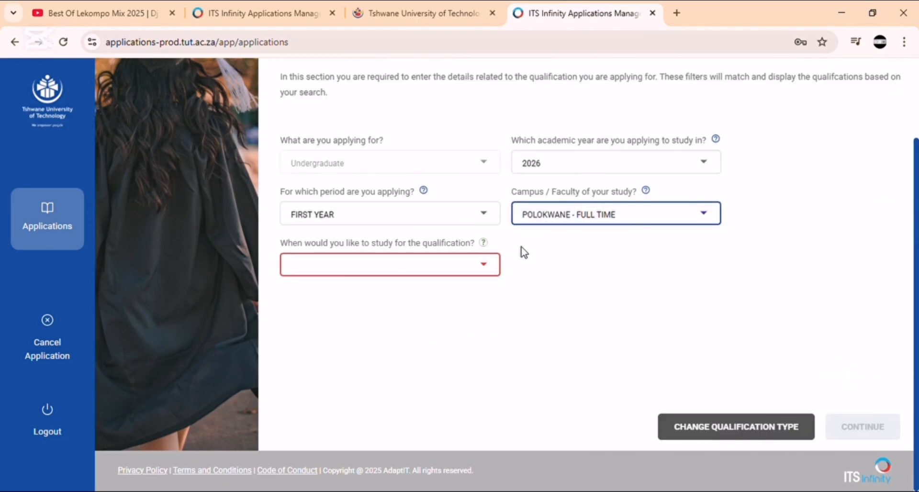
pyautogui.click(458, 264)
pyautogui.click(445, 297)
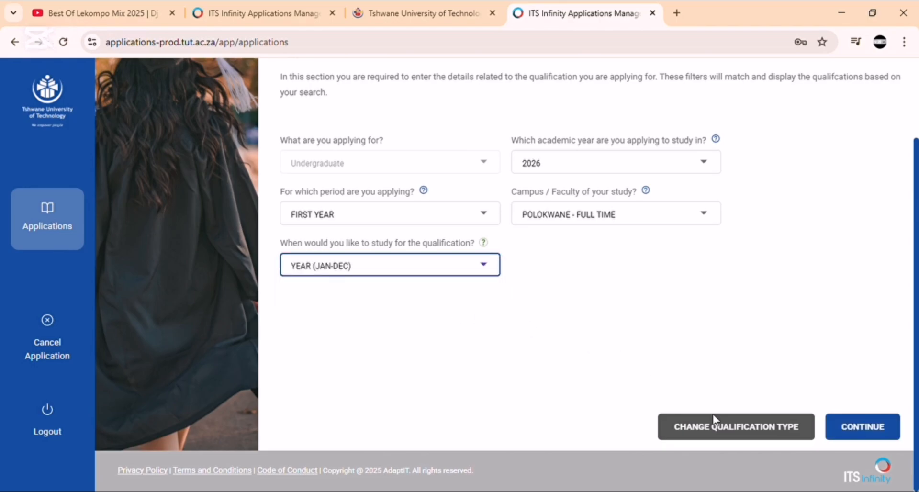
pyautogui.click(854, 431)
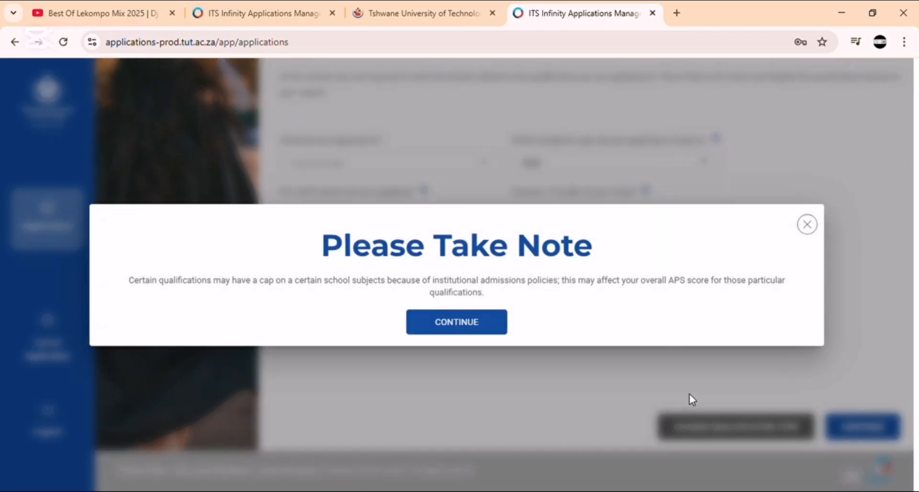
pyautogui.click(473, 321)
# Step: Browse the Humanities qualifications offered at the Polokwane campus
pyautogui.click(375, 322)
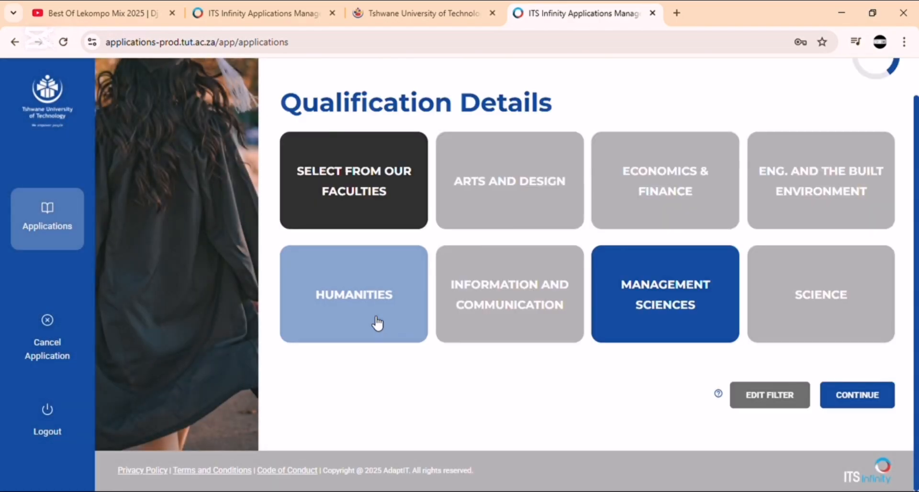
pyautogui.click(380, 413)
pyautogui.scroll(-3, 385, 367)
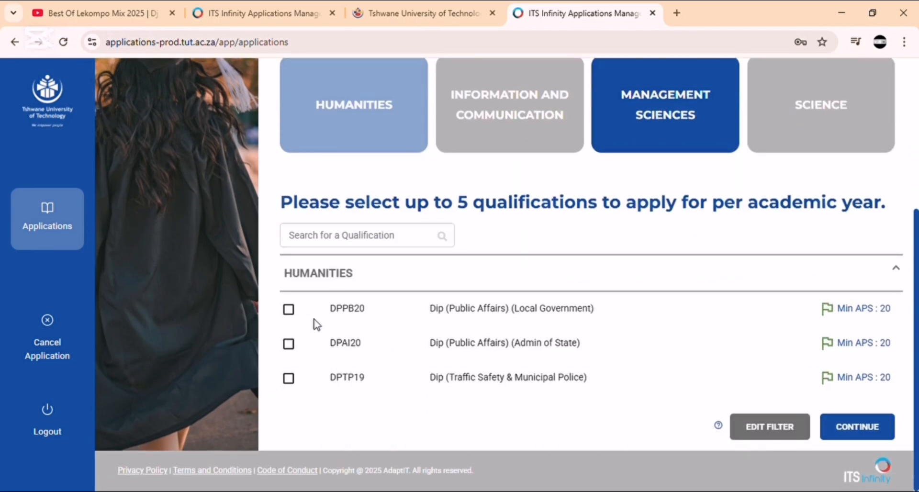
pyautogui.scroll(4, 484, 207)
pyautogui.scroll(-1, 616, 320)
pyautogui.scroll(-3, 616, 320)
# Step: Switch the campus to Pretoria full time with YEAR (JAN-DEC) and return to the faculties
pyautogui.click(765, 425)
pyautogui.click(649, 223)
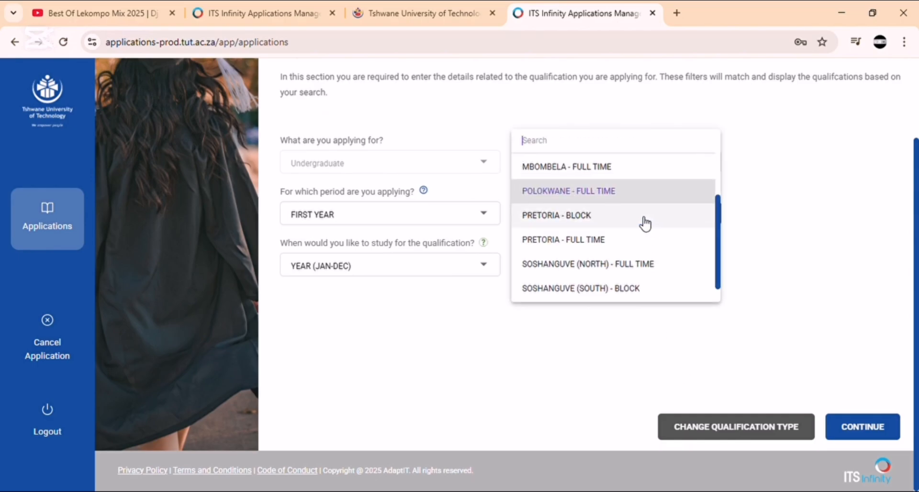
pyautogui.click(581, 241)
pyautogui.click(419, 273)
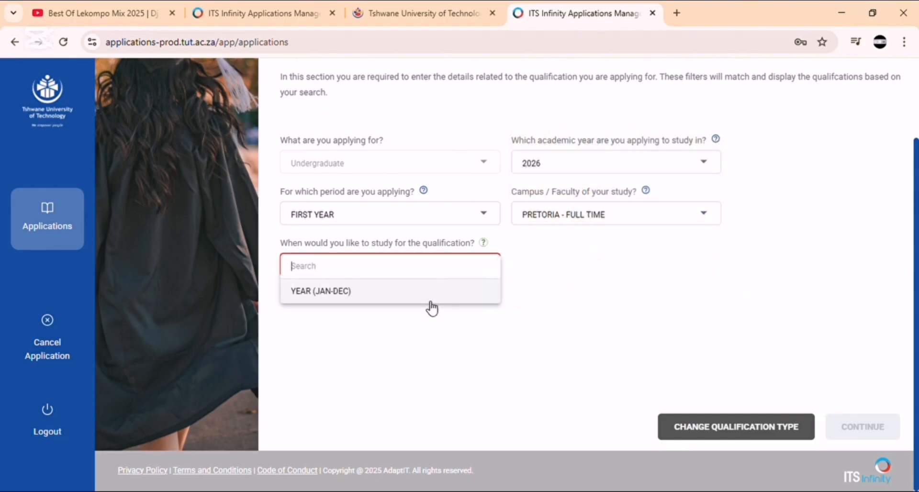
pyautogui.click(427, 297)
pyautogui.click(850, 436)
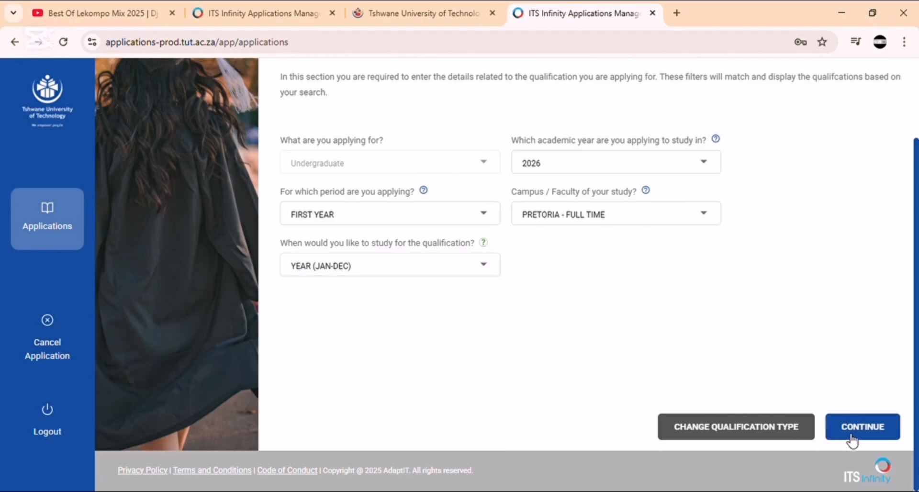
pyautogui.click(483, 332)
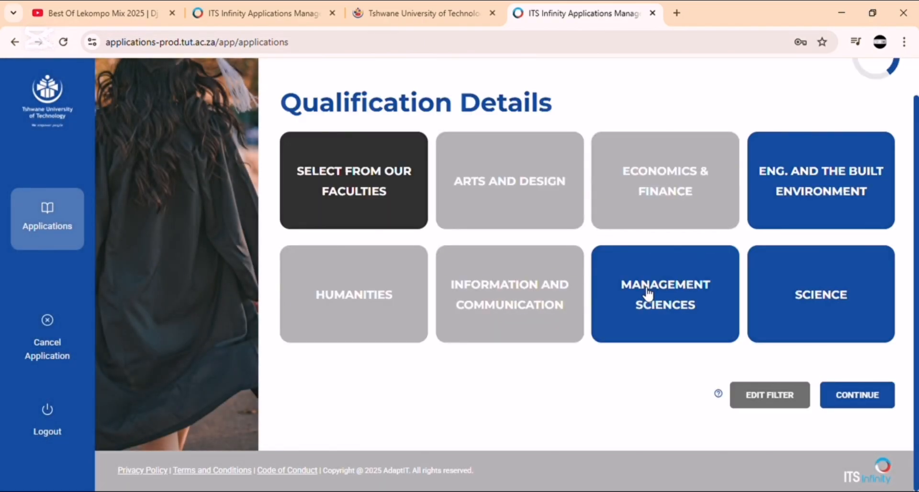
# Step: Set the filter to Soshanguve (North) full time with YEAR (JAN-DEC), then show Humanities qualifications
pyautogui.scroll(1, 775, 332)
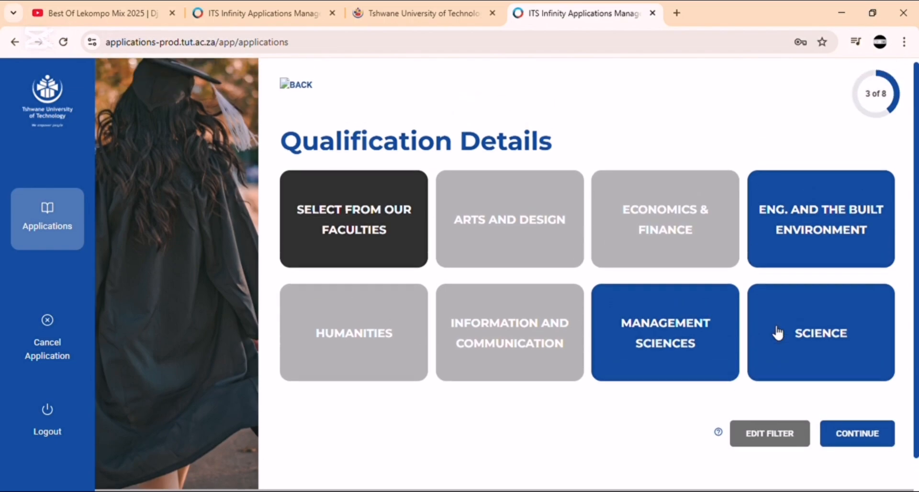
pyautogui.scroll(-1, 765, 335)
pyautogui.click(779, 400)
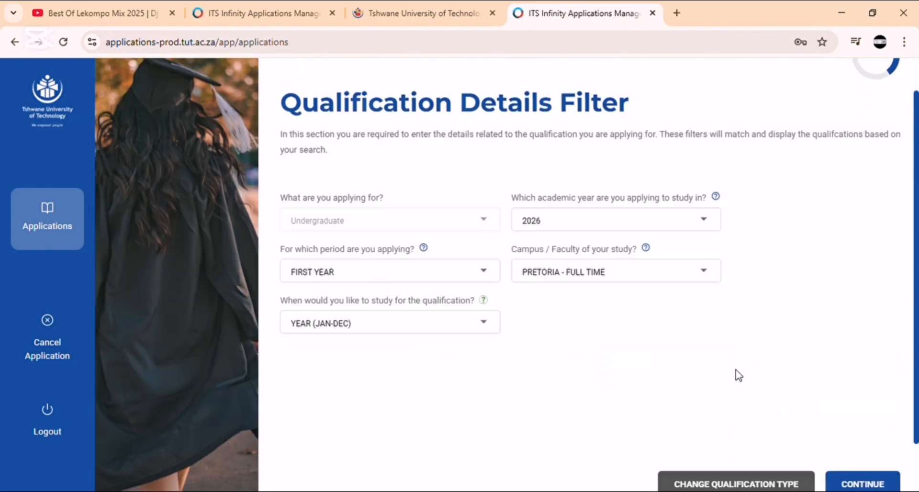
pyautogui.click(638, 282)
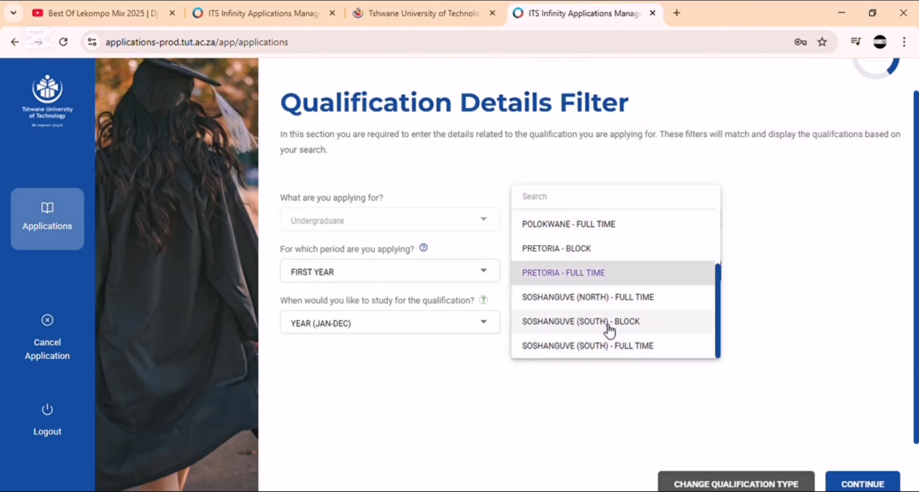
pyautogui.click(598, 297)
pyautogui.click(458, 333)
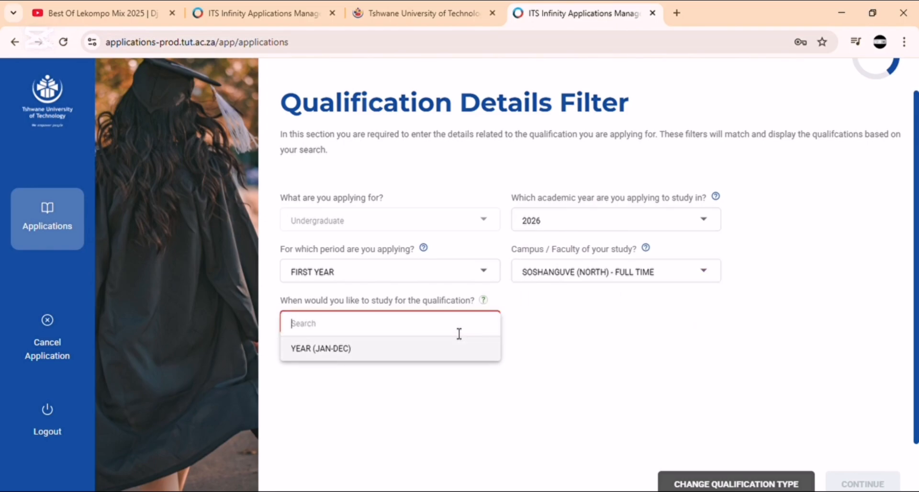
pyautogui.click(440, 360)
pyautogui.click(880, 483)
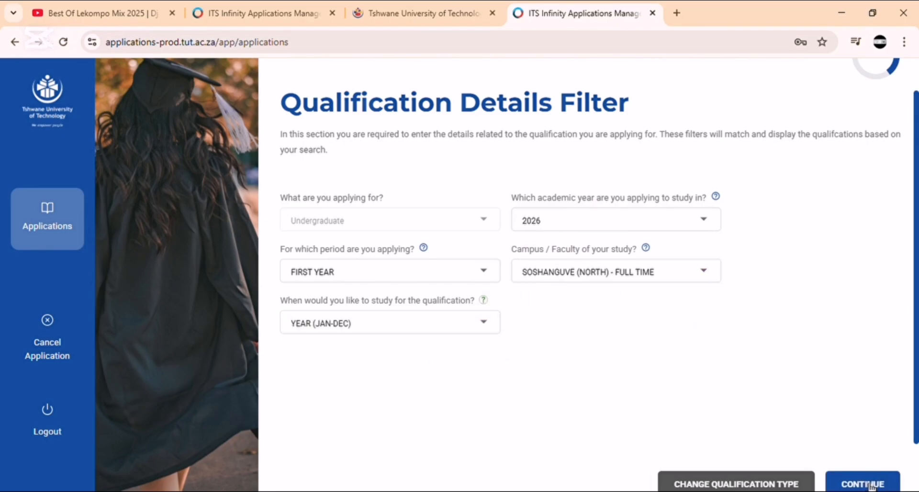
pyautogui.click(468, 329)
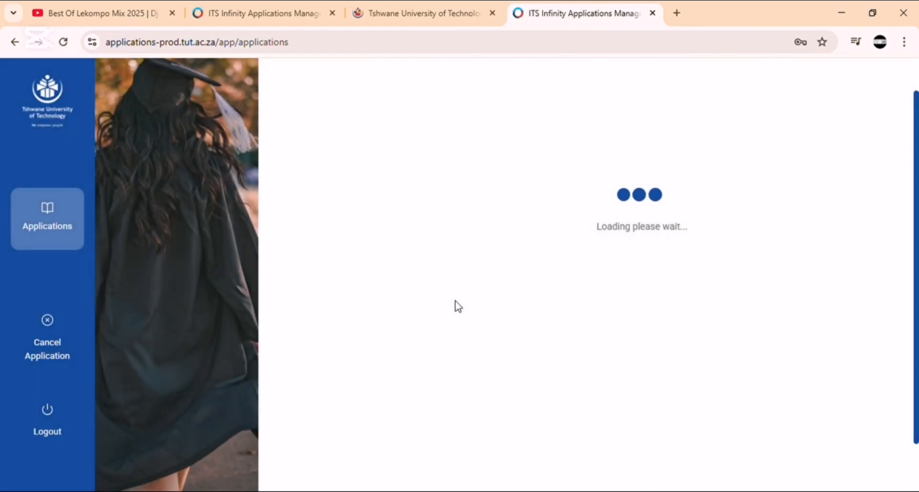
pyautogui.click(379, 297)
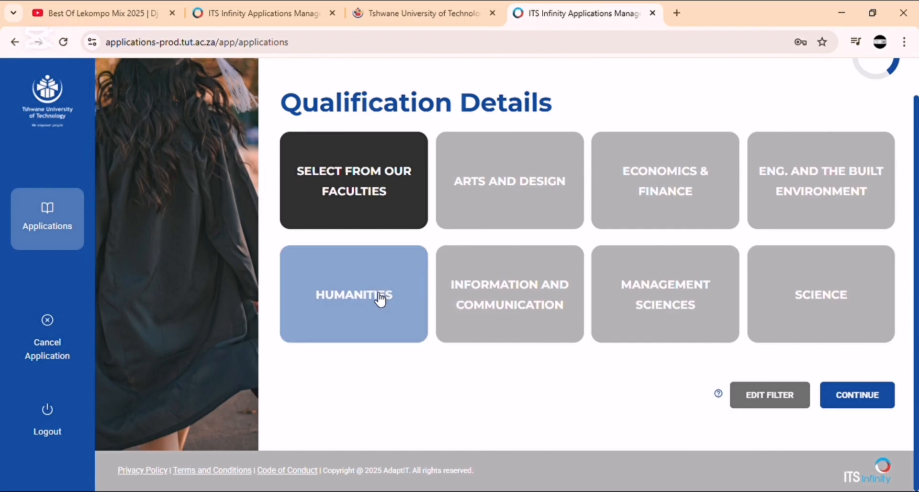
pyautogui.scroll(-2, 395, 385)
# Step: Expand the Soshanguve (North) Humanities list and review it with Dip (Journalism) DPJR20 ticked
pyautogui.click(392, 383)
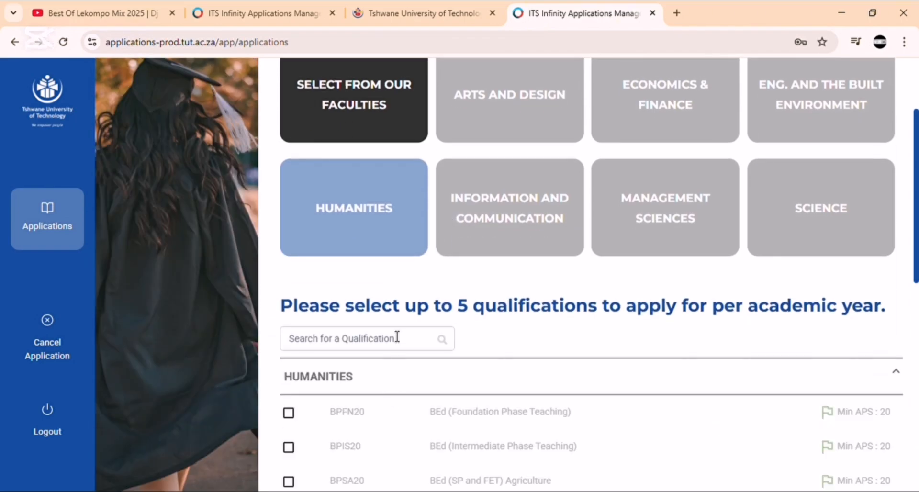
pyautogui.scroll(-8, 396, 334)
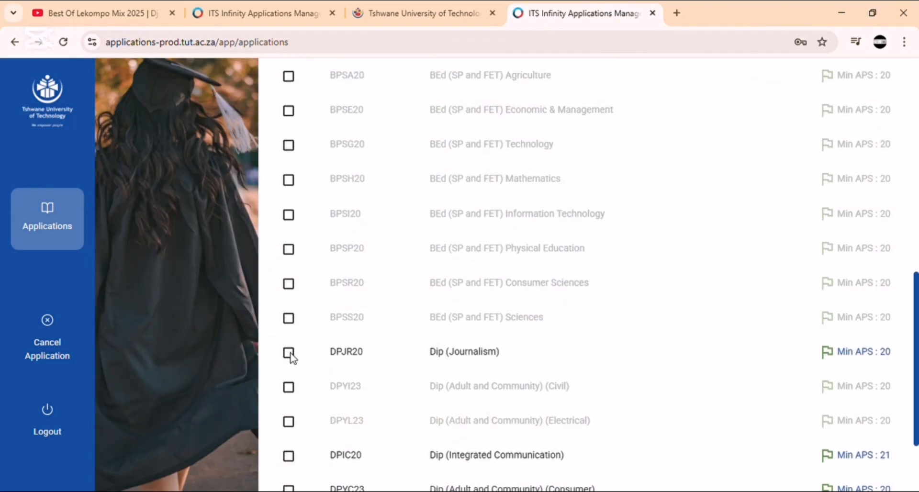
pyautogui.scroll(3, 369, 340)
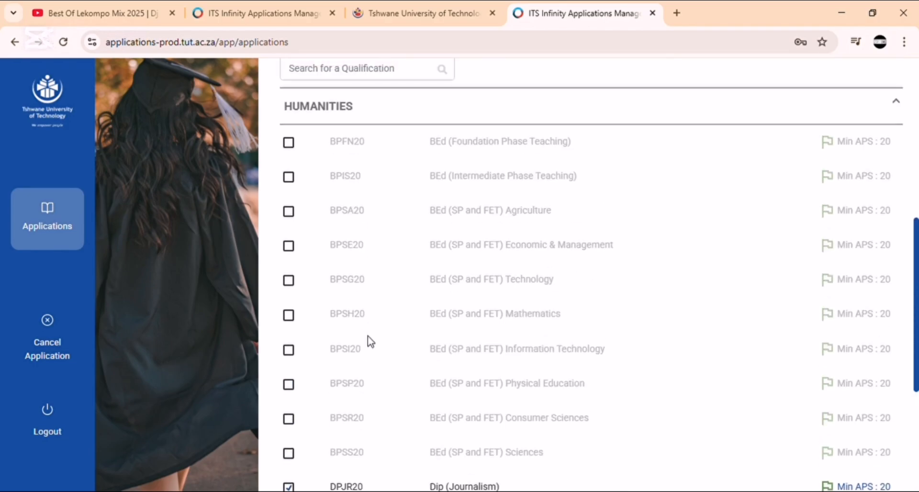
pyautogui.scroll(4, 369, 340)
pyautogui.scroll(-6, 370, 341)
pyautogui.scroll(3, 370, 340)
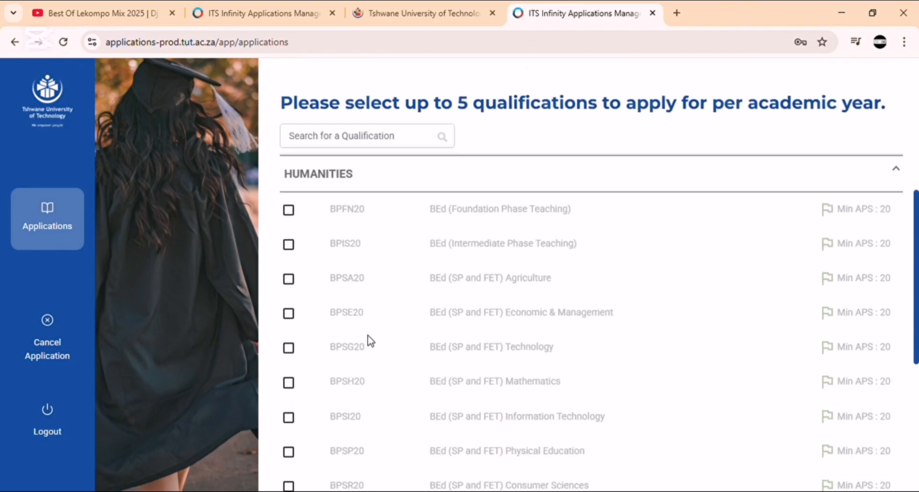
pyautogui.scroll(-6, 370, 341)
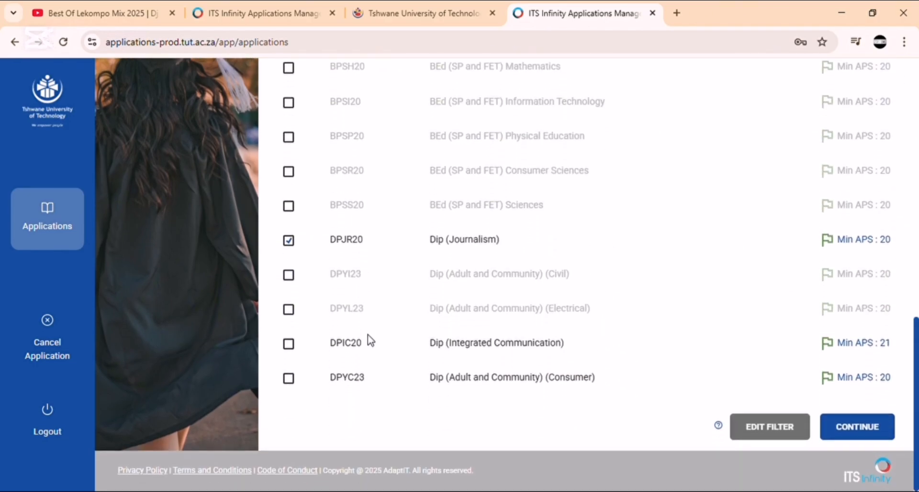
pyautogui.scroll(5, 370, 341)
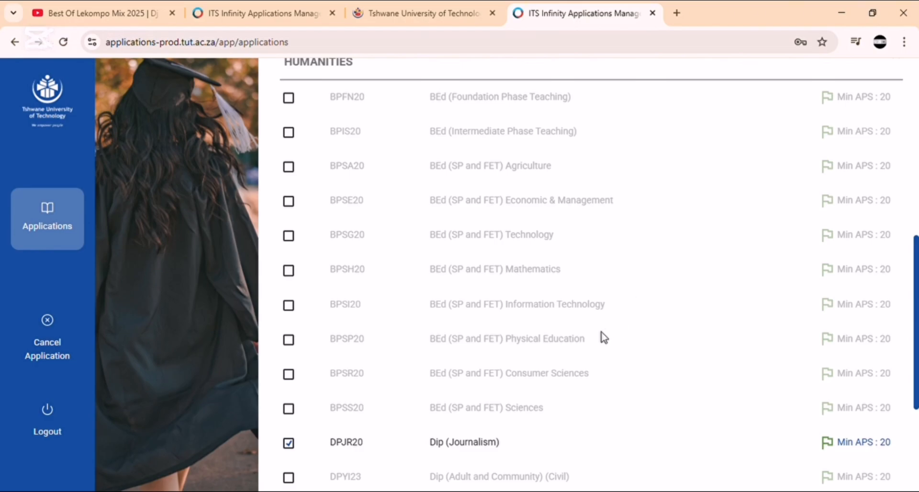
pyautogui.scroll(-5, 593, 340)
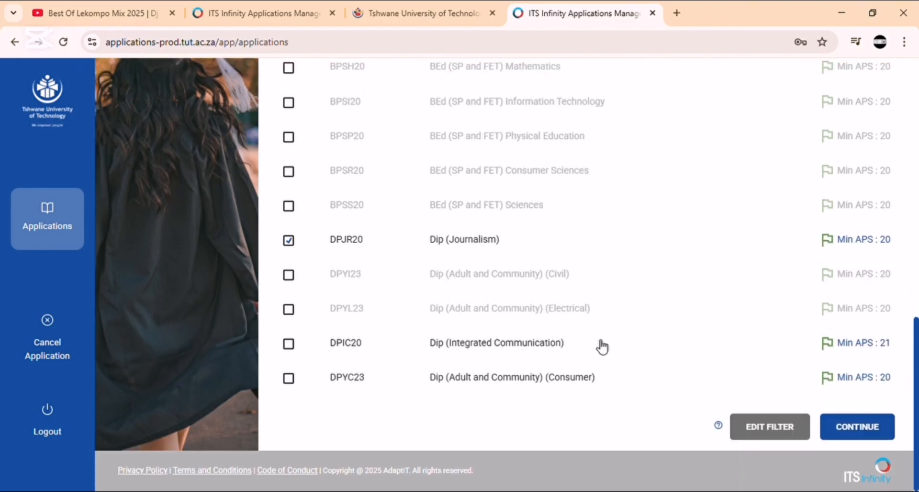
# Step: Rank Dip (Legal Support) as Choice 1 and Dip (Language Practice) as Choice 2
pyautogui.click(839, 433)
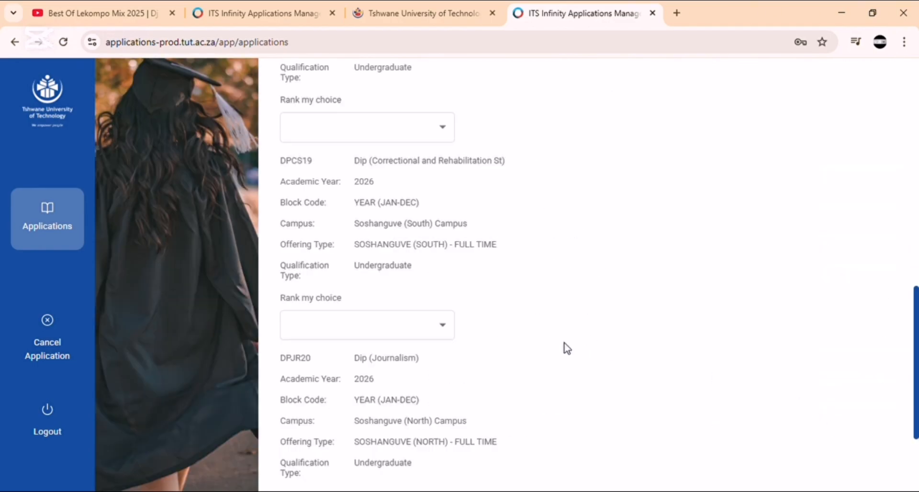
pyautogui.scroll(10, 386, 203)
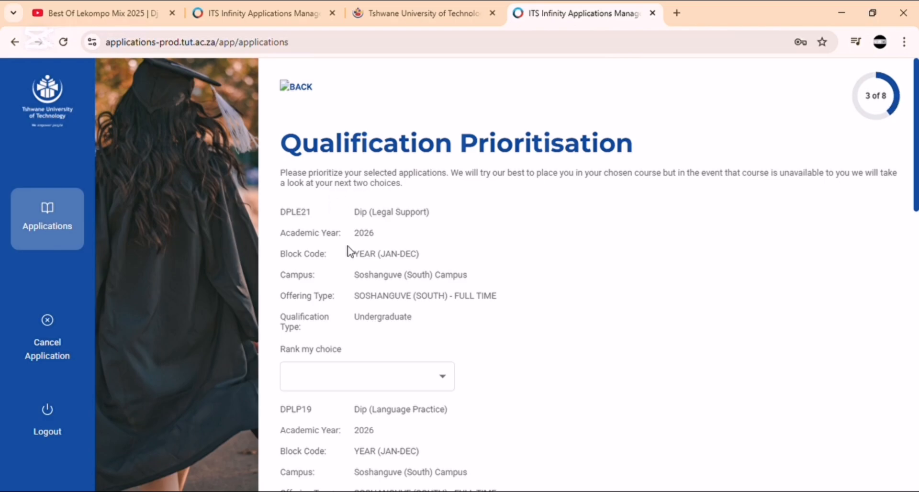
pyautogui.scroll(-4, 348, 250)
pyautogui.scroll(1, 330, 211)
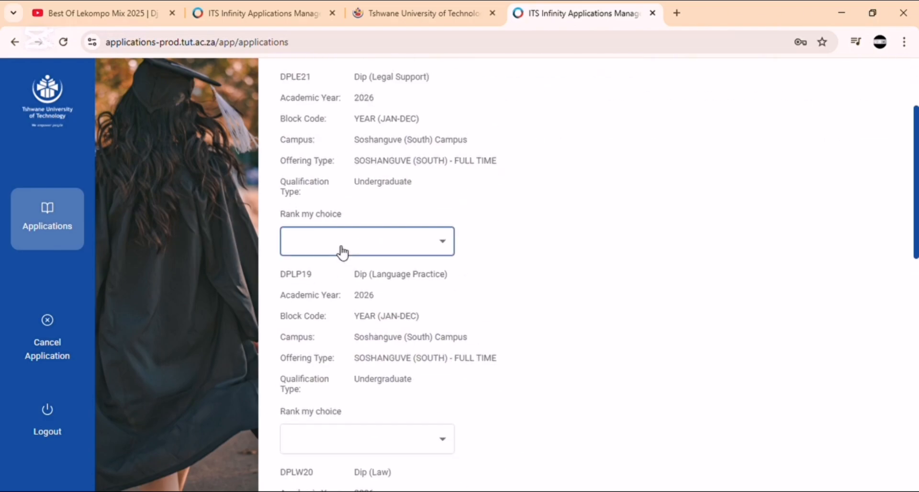
pyautogui.click(340, 261)
pyautogui.click(319, 272)
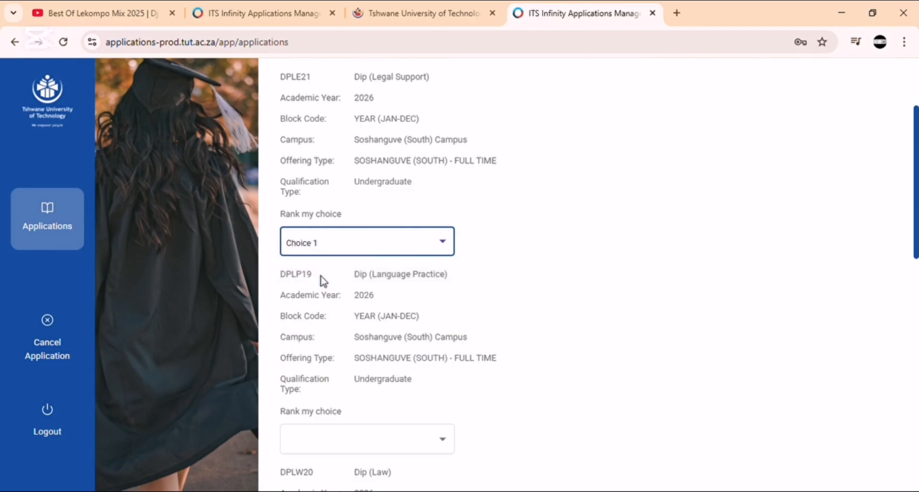
pyautogui.scroll(-3, 332, 332)
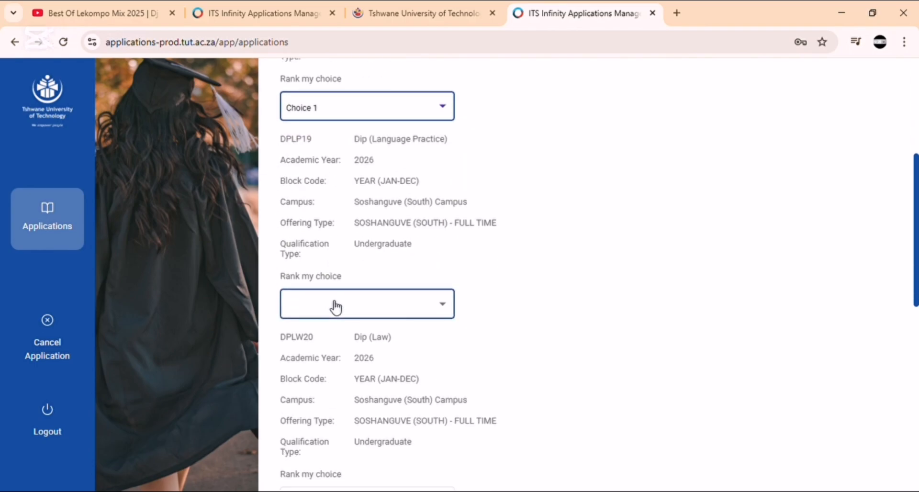
pyautogui.click(336, 307)
pyautogui.click(331, 335)
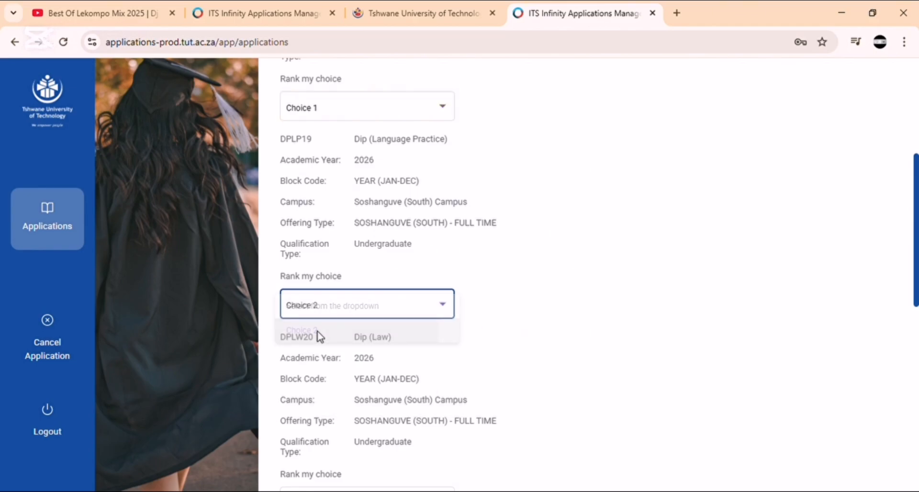
# Step: Rank Dip (Law) as Choice 3 and the correctional diploma as Choice 5
pyautogui.scroll(-2, 327, 364)
pyautogui.scroll(-1, 326, 363)
pyautogui.click(329, 367)
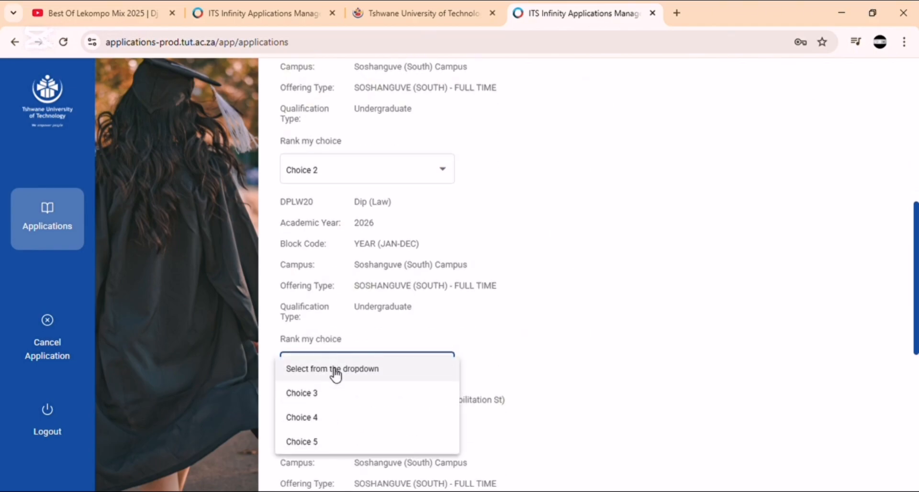
pyautogui.click(338, 403)
pyautogui.scroll(-4, 329, 383)
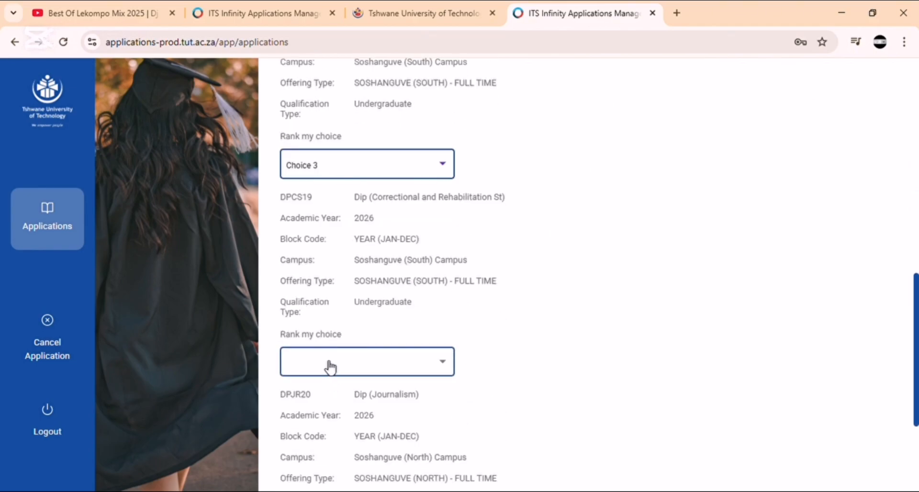
pyautogui.click(330, 368)
pyautogui.click(330, 366)
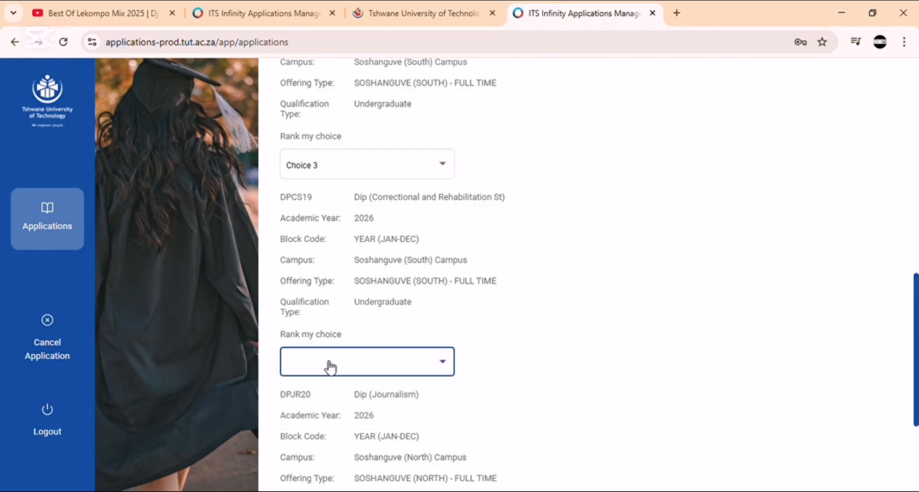
pyautogui.scroll(-3, 329, 366)
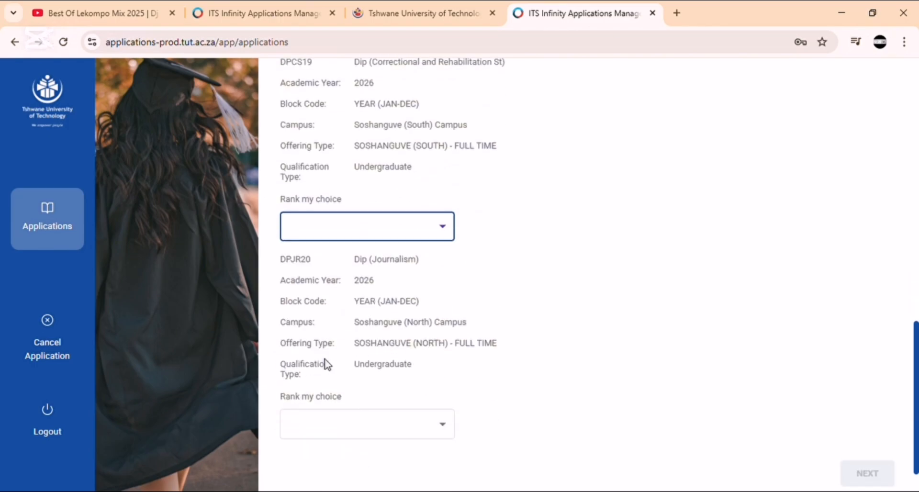
pyautogui.click(340, 234)
pyautogui.click(303, 279)
# Step: Set Dip (Journalism) to Choice 4 and continue to the payer information
pyautogui.scroll(-1, 335, 312)
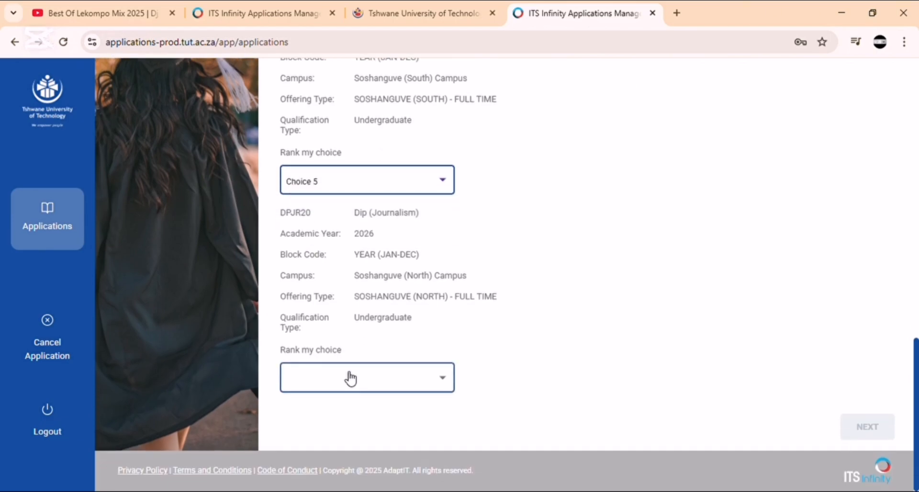
pyautogui.click(348, 377)
pyautogui.click(337, 404)
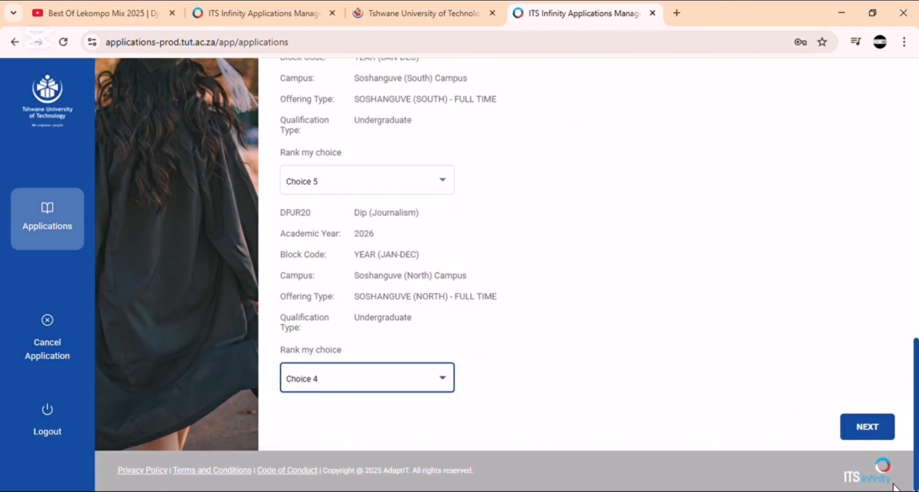
pyautogui.click(867, 426)
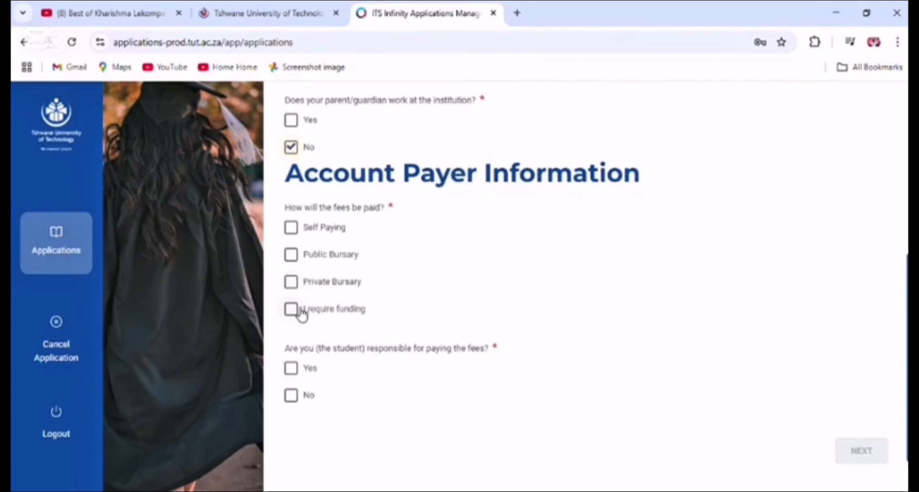
# Step: Select Public Bursary as the fee payment method, mark the student responsible, and save
pyautogui.click(291, 255)
pyautogui.scroll(-1, 294, 313)
pyautogui.click(291, 305)
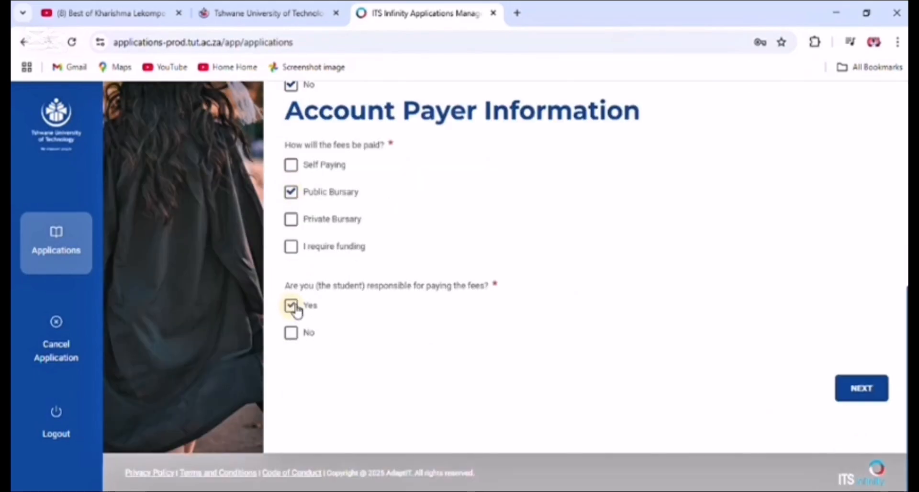
pyautogui.click(873, 388)
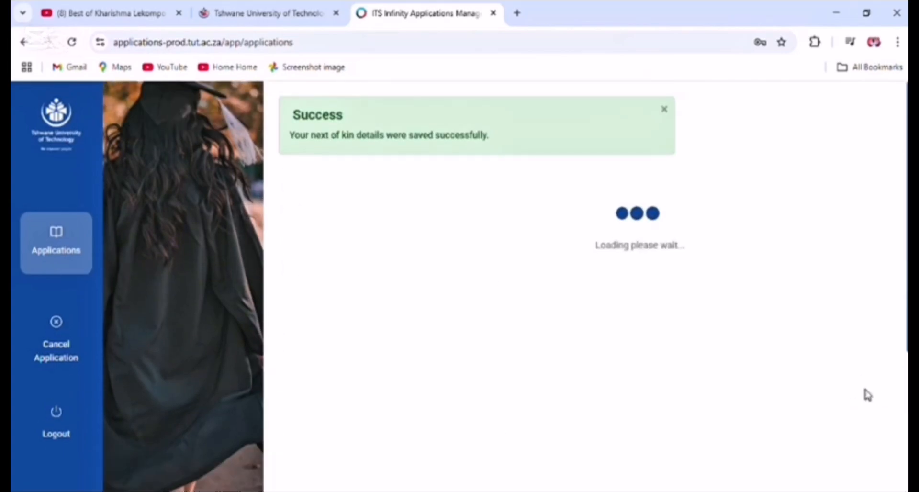
# Step: Choose and upload the Senior Certificate PDF
pyautogui.scroll(-3, 622, 323)
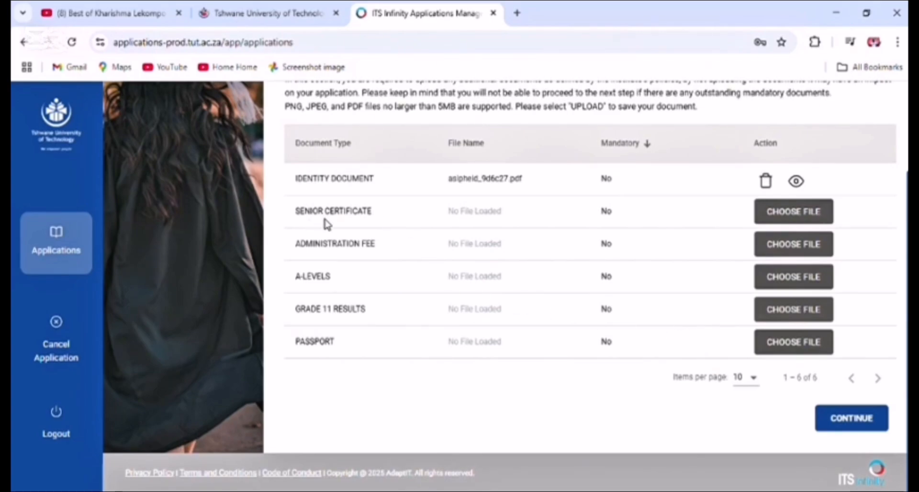
pyautogui.scroll(2, 328, 224)
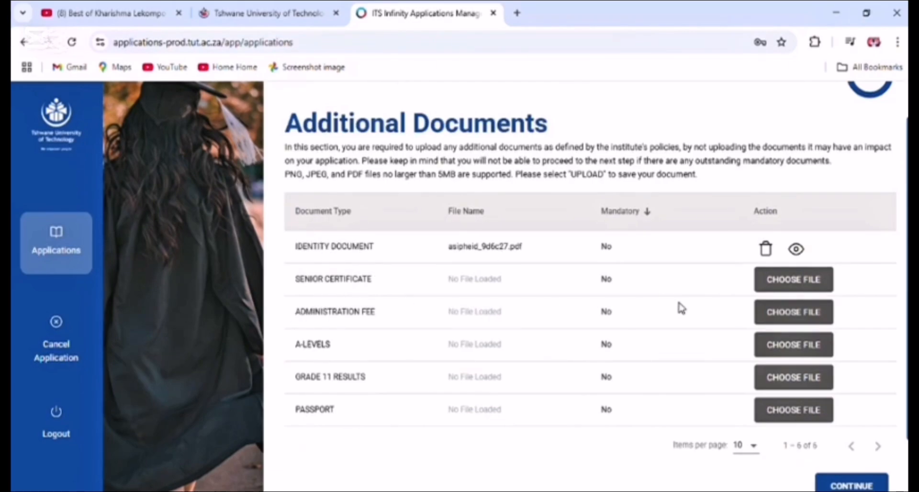
pyautogui.click(796, 285)
pyautogui.click(804, 283)
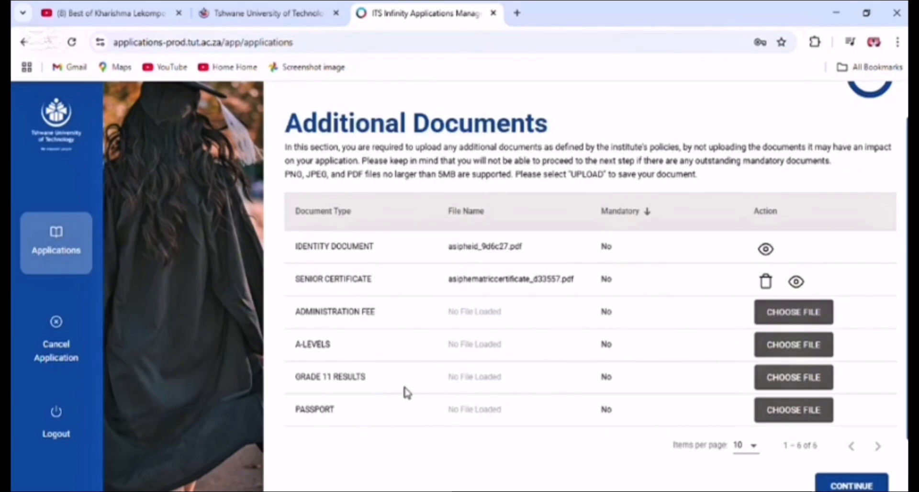
# Step: Upload the Grade 11 Results PDF and proceed to Check and Confirm
pyautogui.click(784, 378)
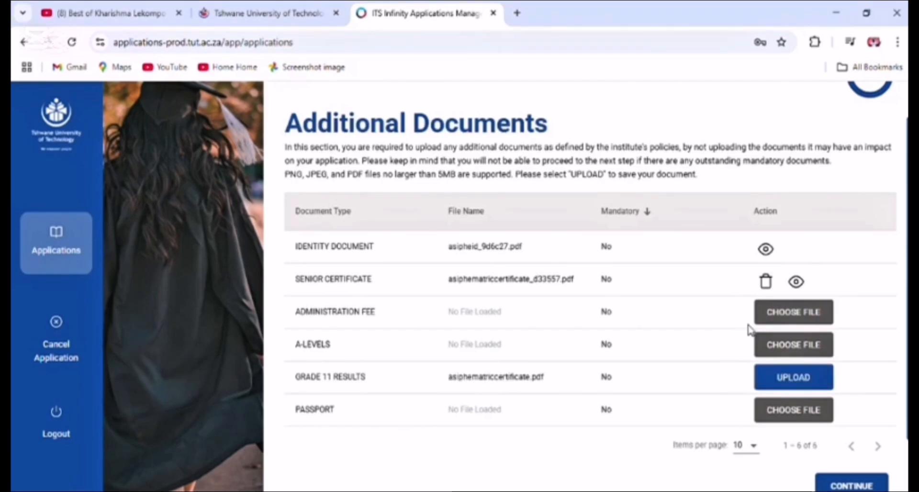
pyautogui.click(803, 378)
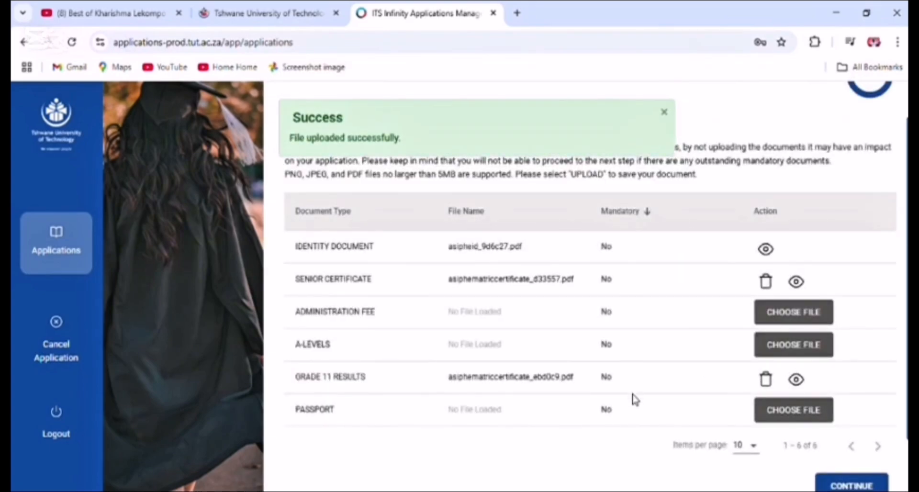
pyautogui.scroll(-2, 635, 400)
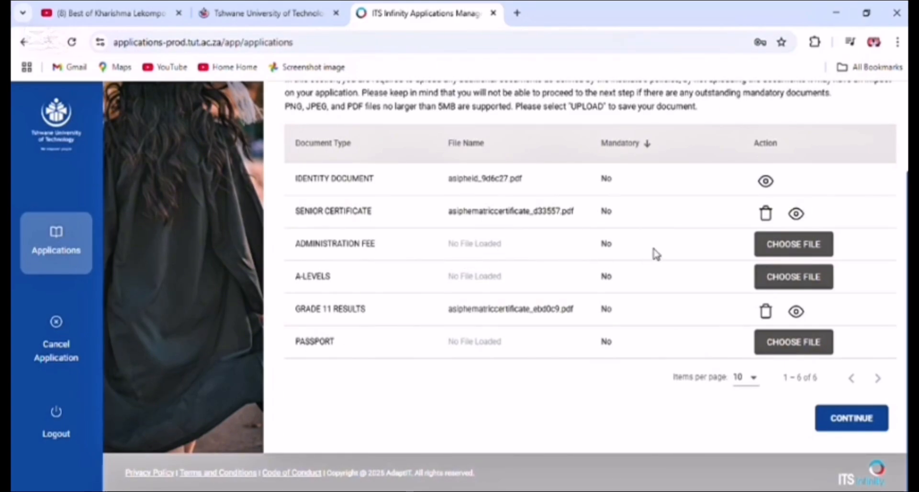
pyautogui.click(843, 428)
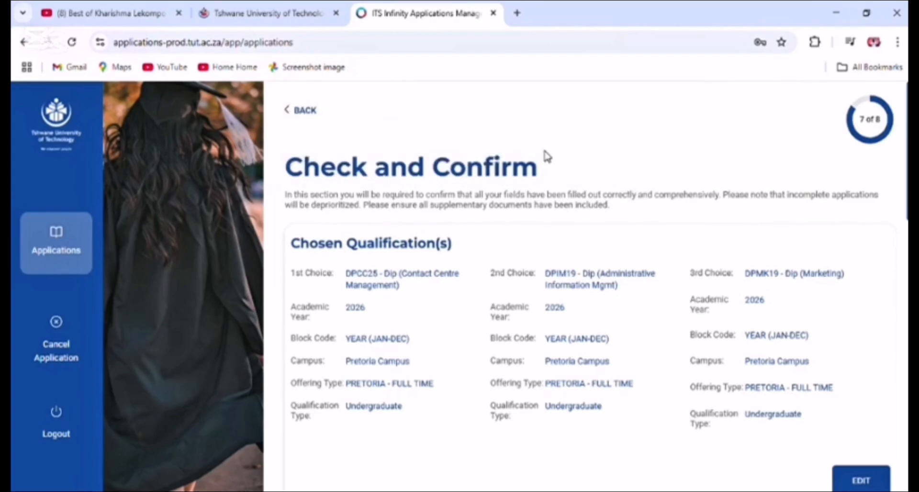
# Step: Expand the Identification Details and Applicant Information summaries for review
pyautogui.scroll(-4, 653, 250)
pyautogui.scroll(4, 621, 254)
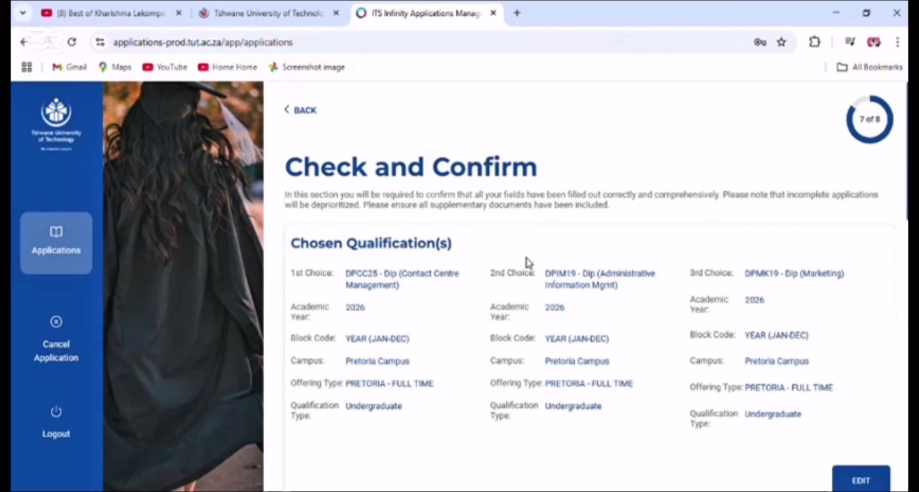
pyautogui.scroll(-7, 557, 287)
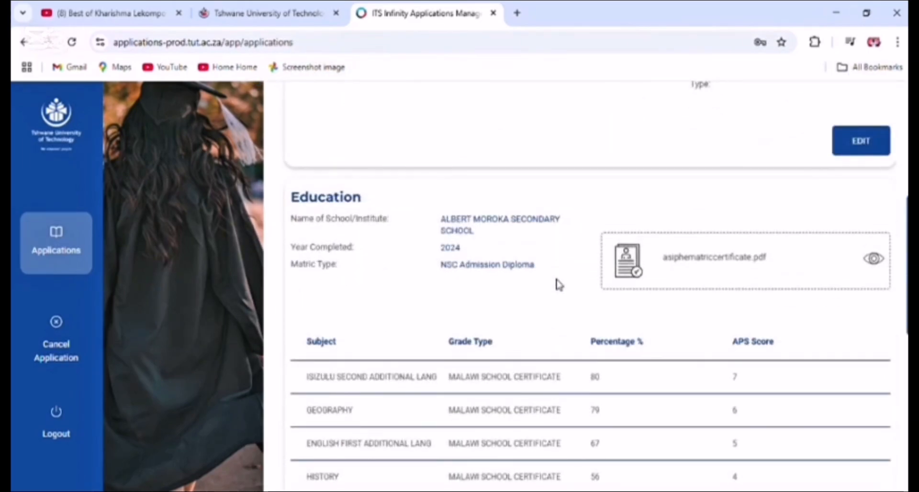
pyautogui.scroll(-4, 561, 282)
pyautogui.scroll(-4, 564, 282)
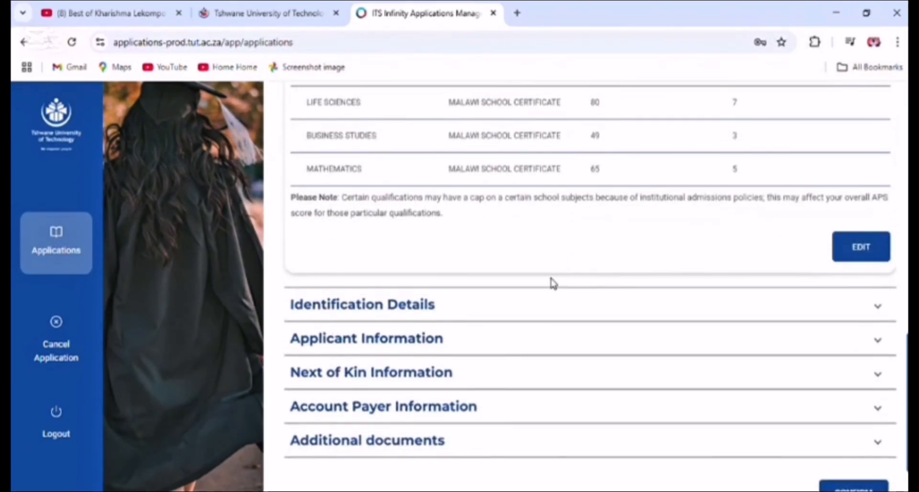
pyautogui.scroll(-2, 808, 272)
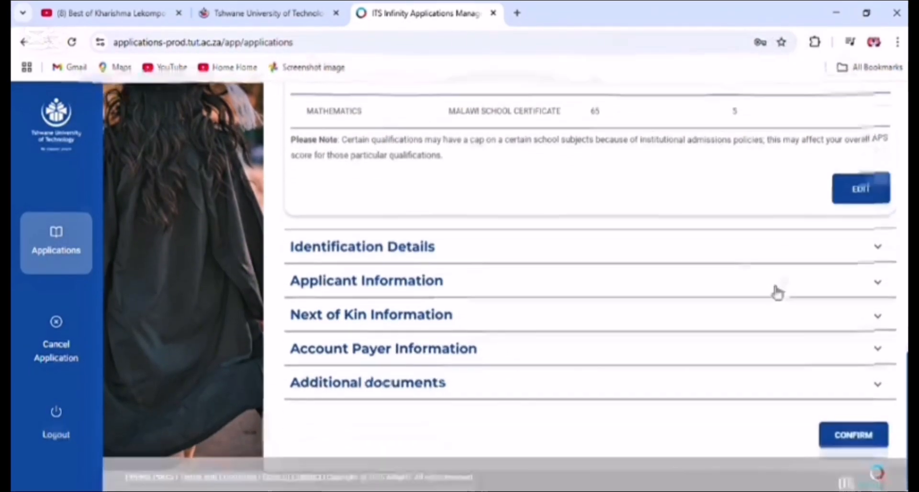
pyautogui.click(498, 248)
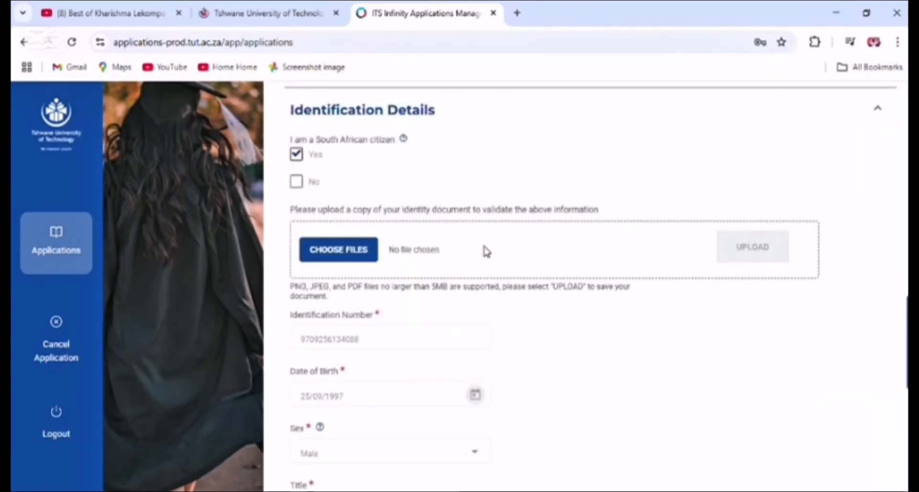
pyautogui.scroll(-7, 485, 251)
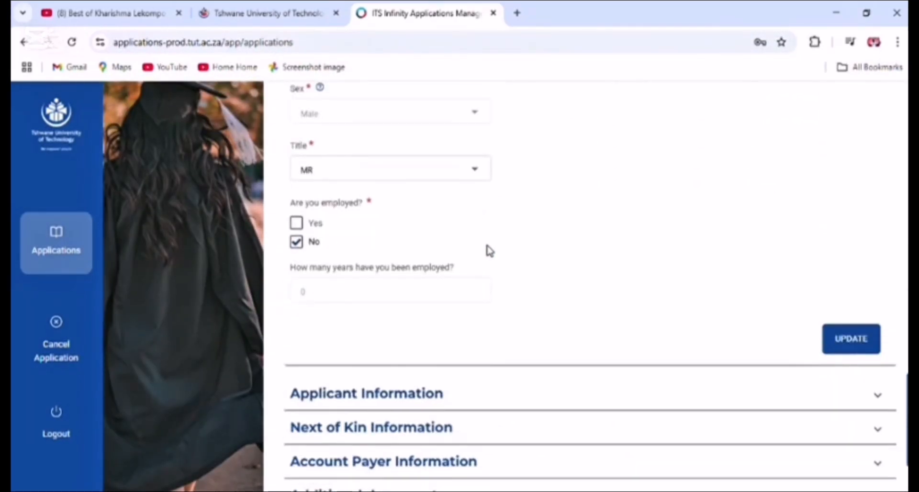
pyautogui.scroll(-3, 489, 250)
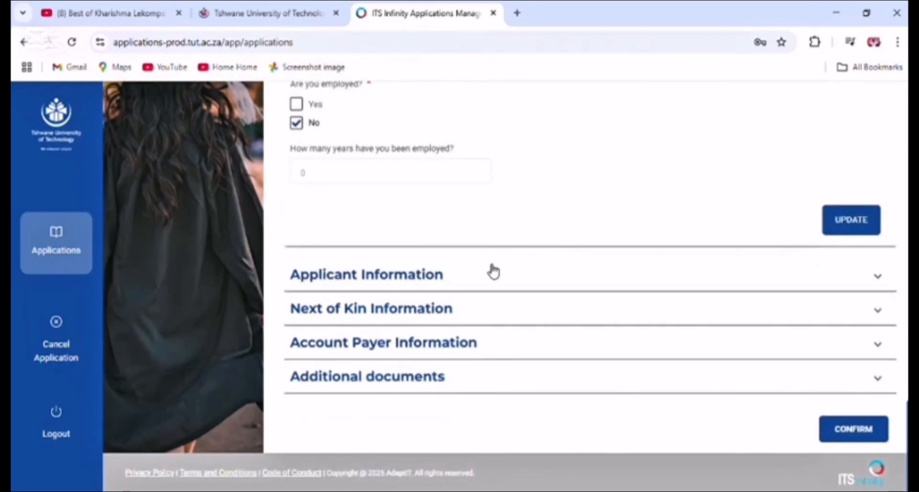
pyautogui.click(490, 269)
# Step: Expand the Next of Kin, Account Payer and Additional documents summaries
pyautogui.scroll(-4, 481, 276)
pyautogui.scroll(-9, 481, 277)
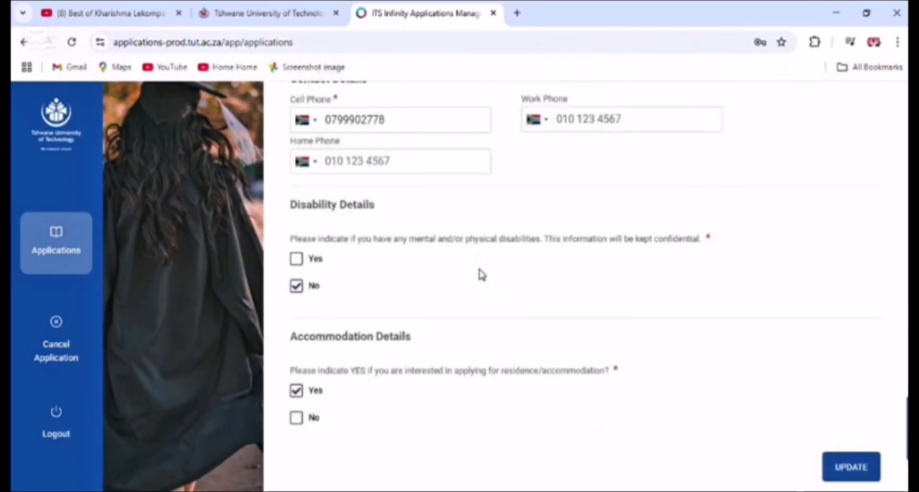
pyautogui.click(486, 310)
pyautogui.scroll(-6, 486, 297)
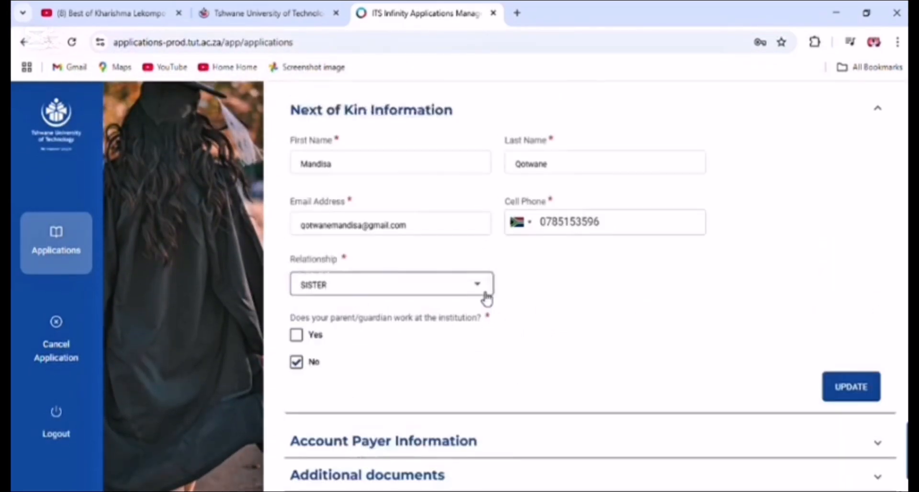
pyautogui.click(478, 343)
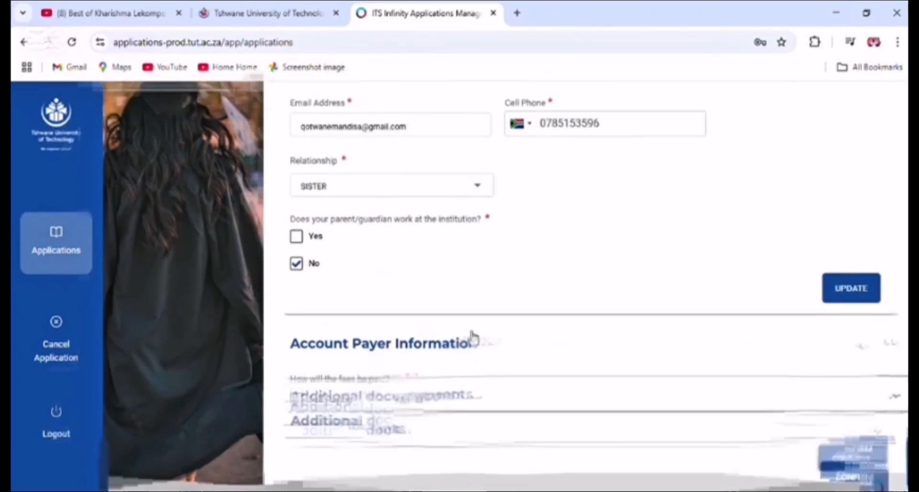
pyautogui.scroll(-6, 469, 324)
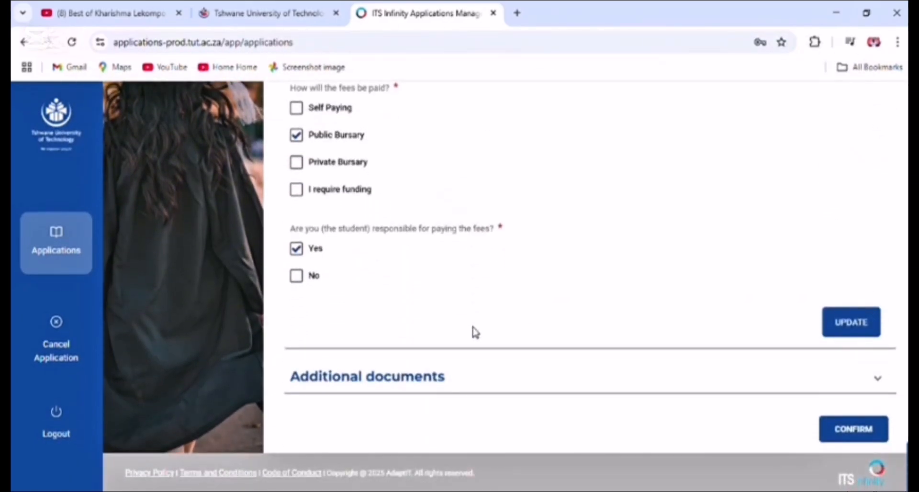
pyautogui.click(472, 373)
pyautogui.scroll(-9, 470, 354)
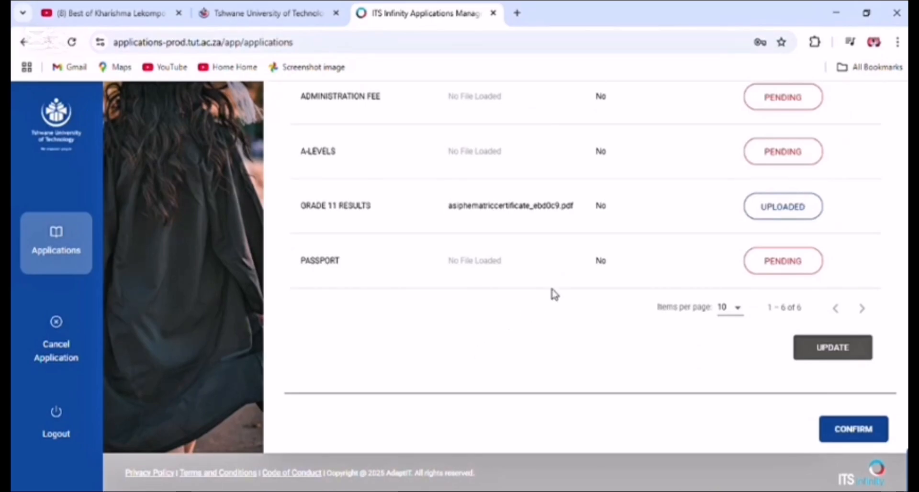
# Step: Confirm the reviewed details, check the R240.00 fee summary, and submit the application
pyautogui.click(829, 431)
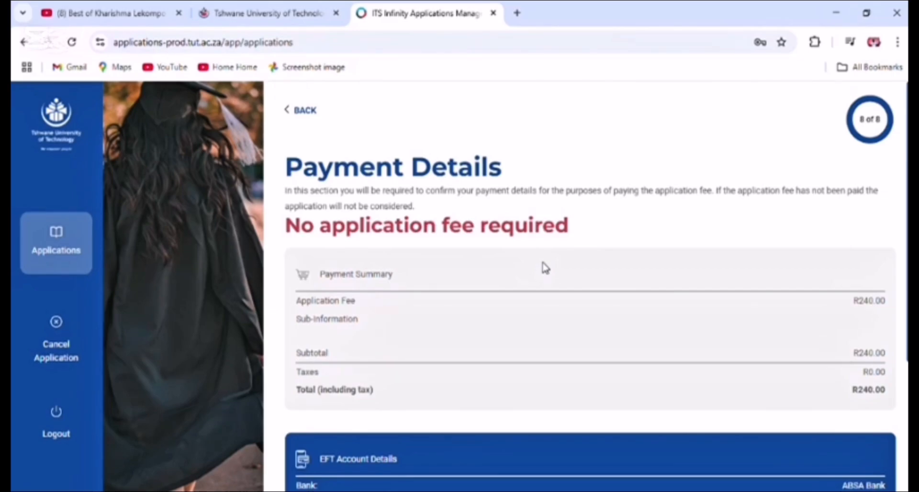
pyautogui.scroll(-4, 545, 268)
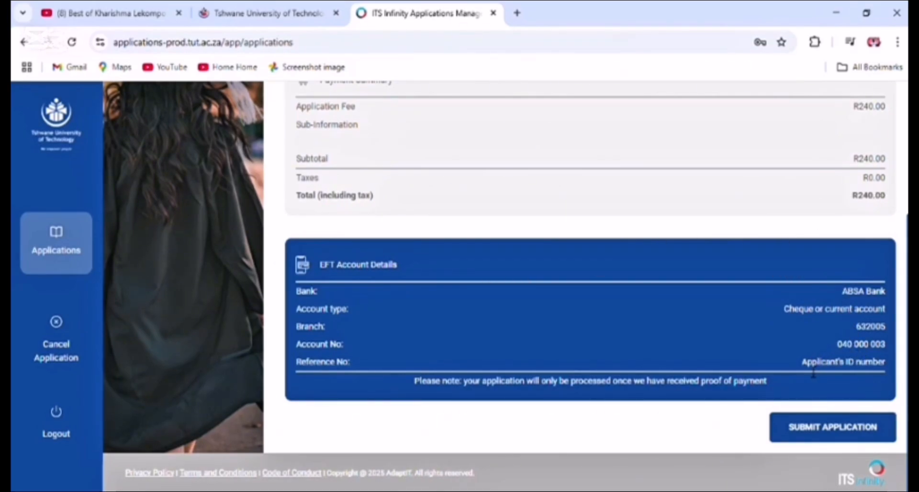
pyautogui.click(832, 435)
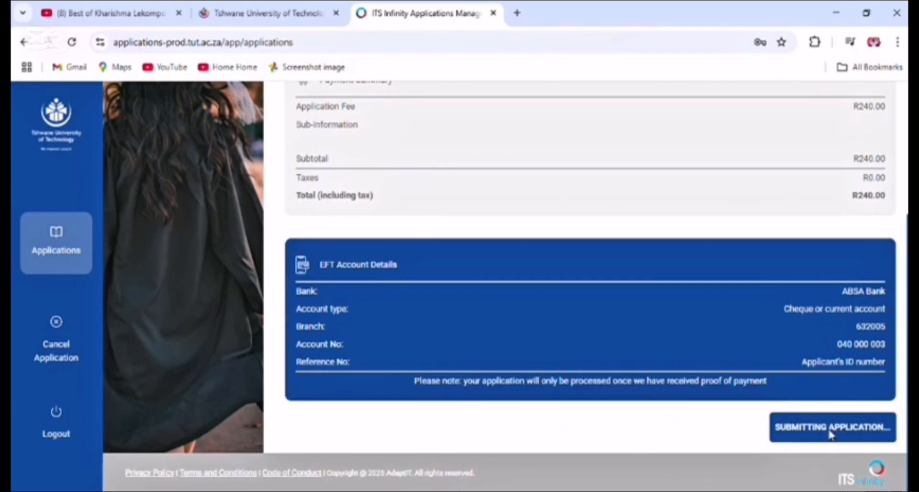